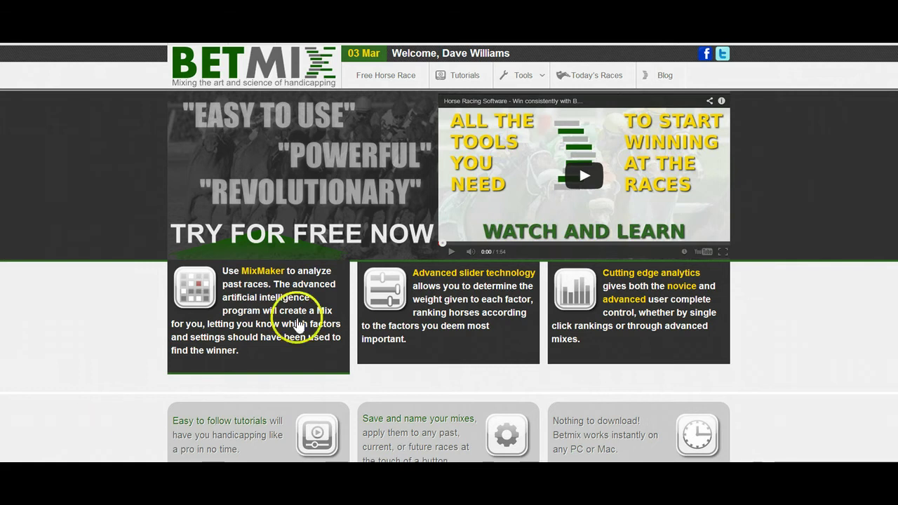
Open the Tools dropdown in the top navigation bar of the Betmix home page.
click(522, 77)
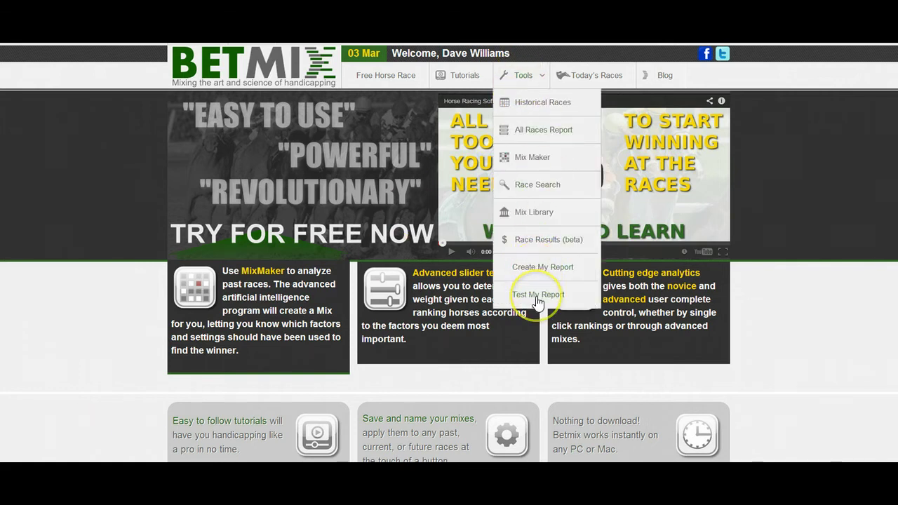
Open Create My Report and set the date range from 02/01/2014 to 03/02/2014.
click(540, 274)
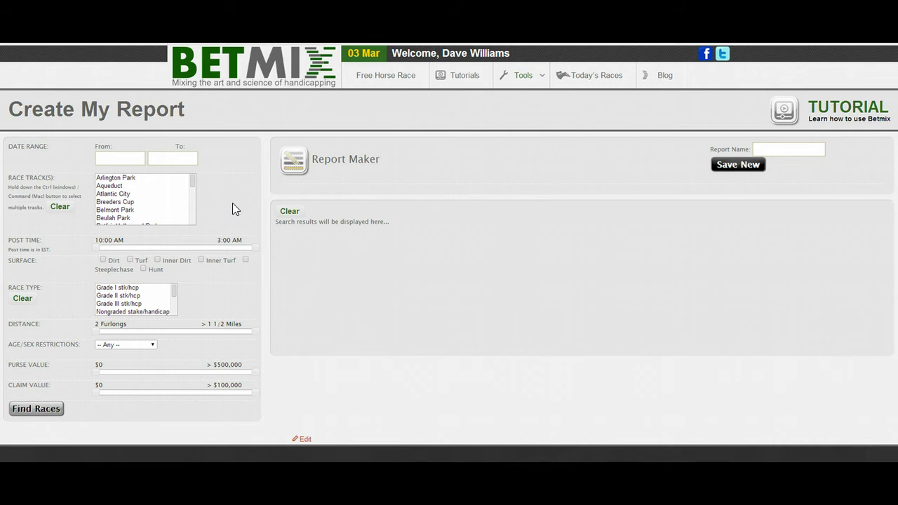
click(120, 159)
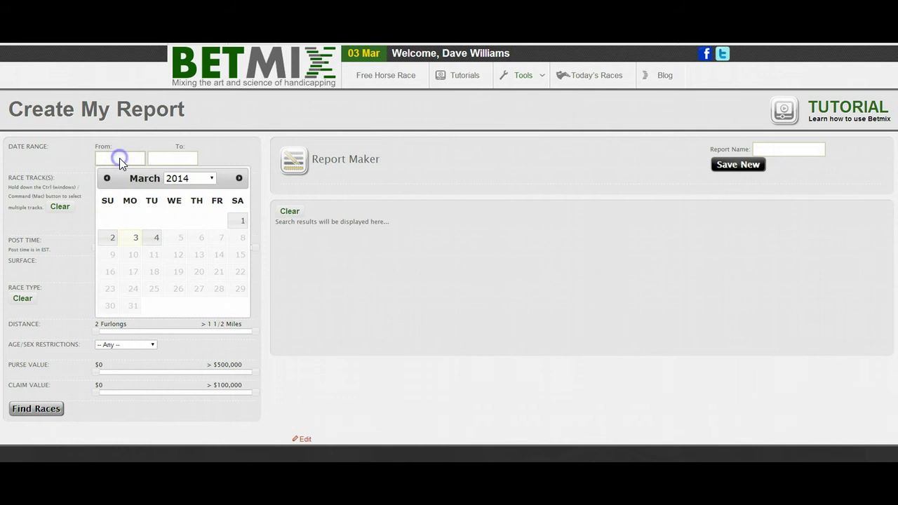
click(107, 178)
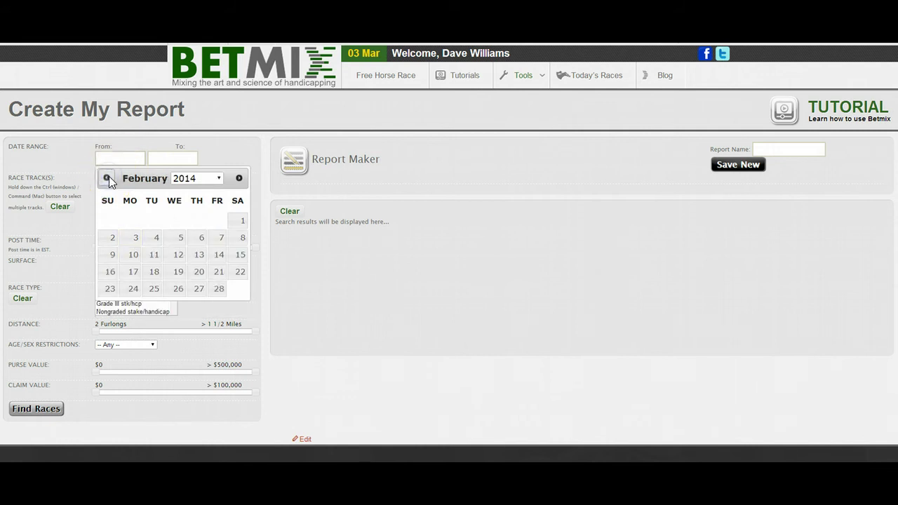
click(107, 178)
click(239, 179)
click(242, 220)
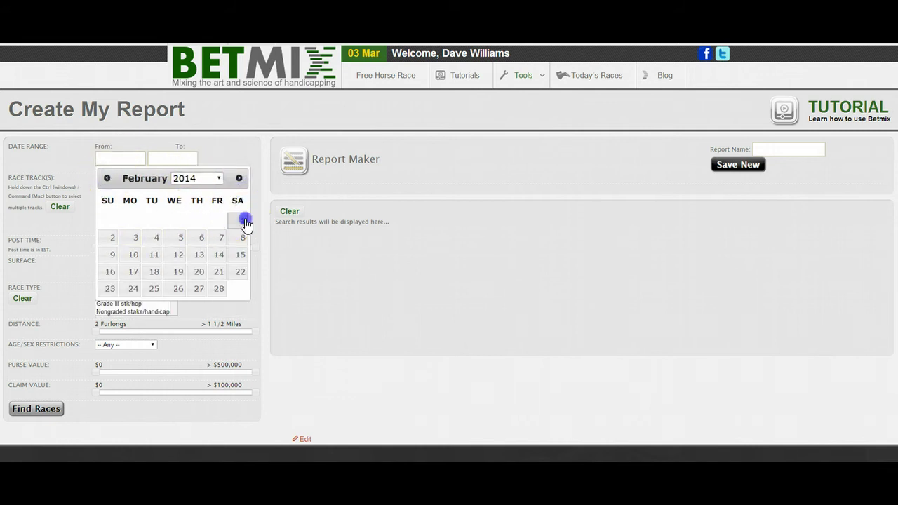
click(186, 161)
click(166, 241)
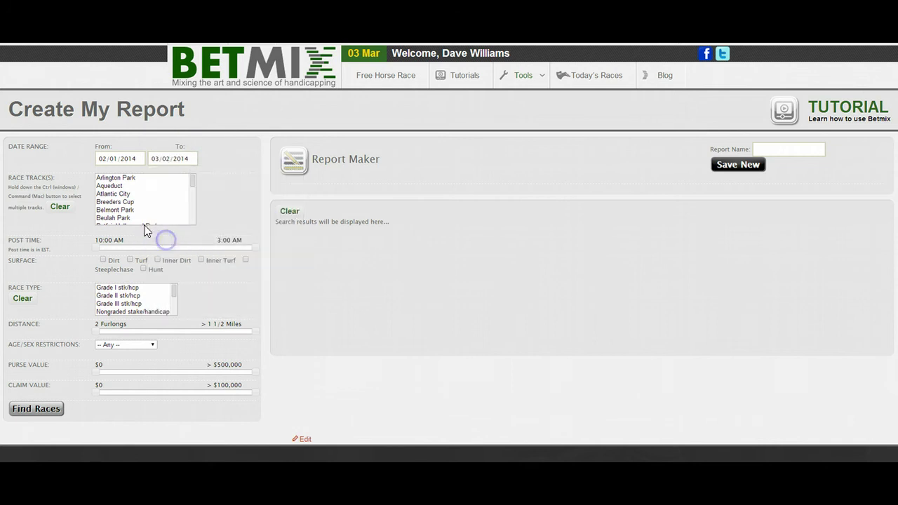
Filter to Santa Anita Park turf races at exactly 1 Mile and find the races.
drag(193, 181, 190, 211)
scroll(157, 208, down, 2)
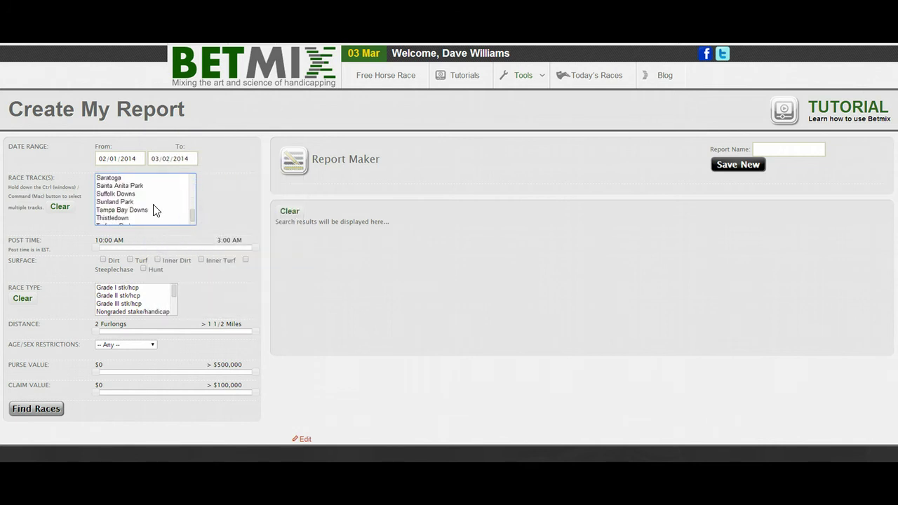
click(141, 186)
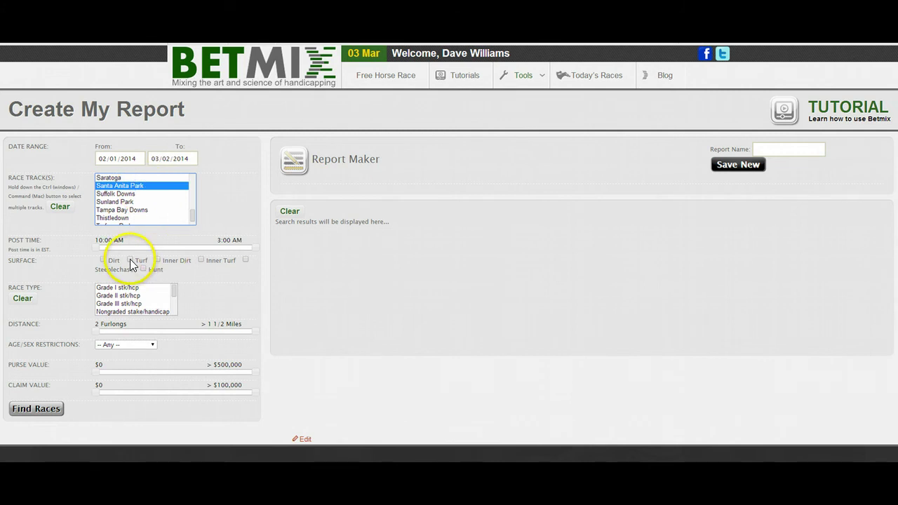
click(130, 260)
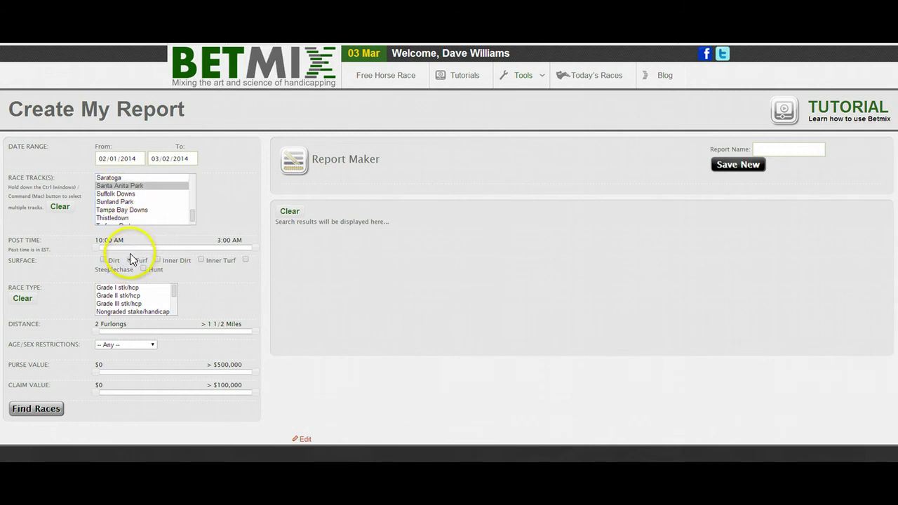
drag(98, 332, 196, 335)
drag(255, 330, 195, 331)
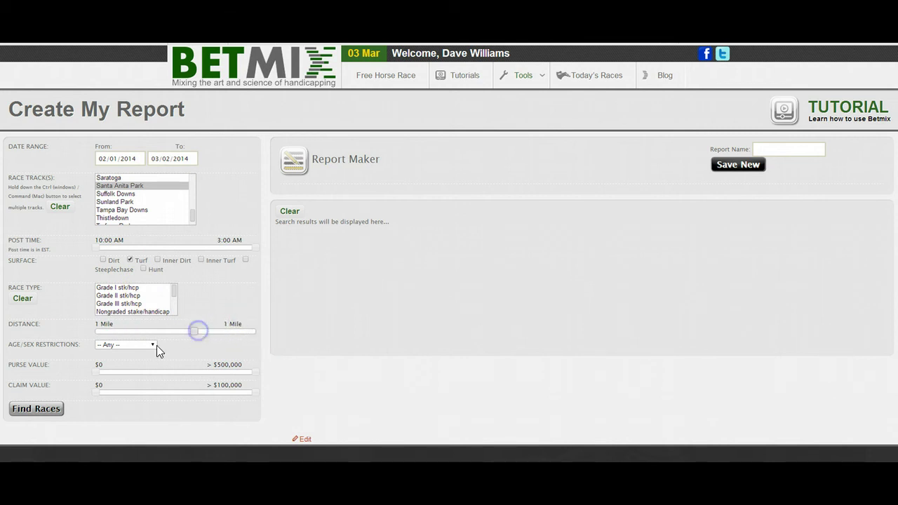
click(47, 412)
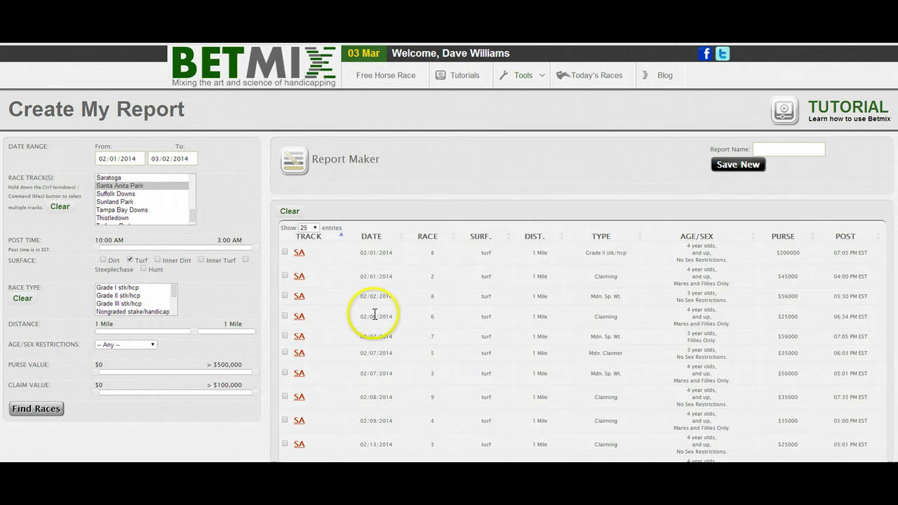
Sort the Santa Anita turf results by DATE descending so 03/02/2014 races lead.
scroll(384, 305, down, 5)
scroll(389, 289, down, 3)
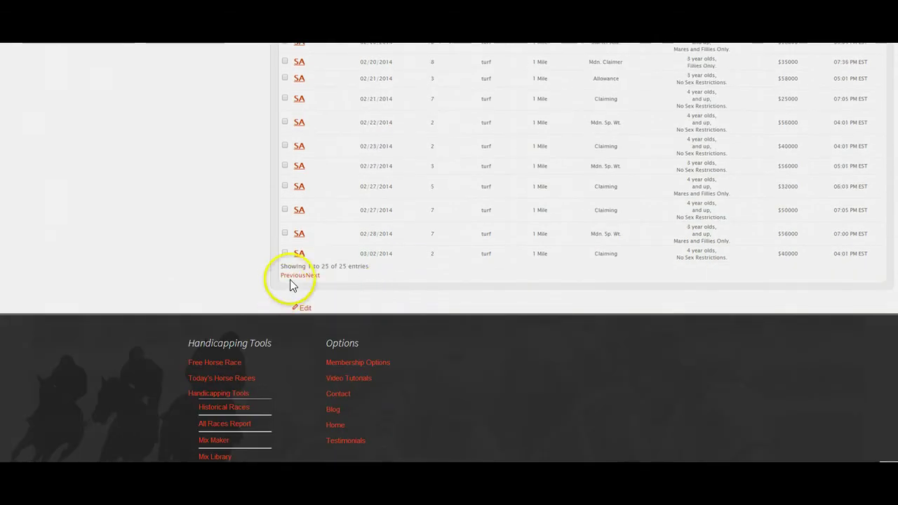
drag(371, 266, 308, 269)
scroll(371, 280, up, 2)
scroll(372, 280, up, 5)
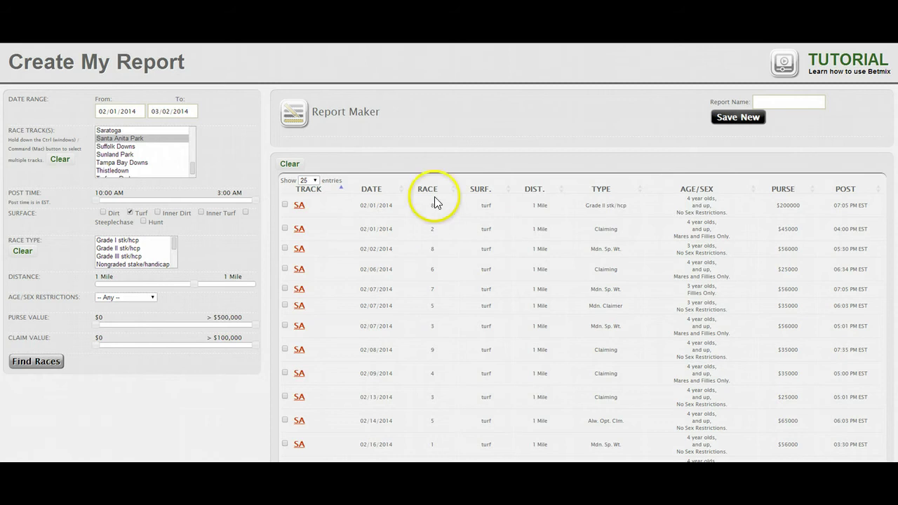
click(374, 195)
click(373, 190)
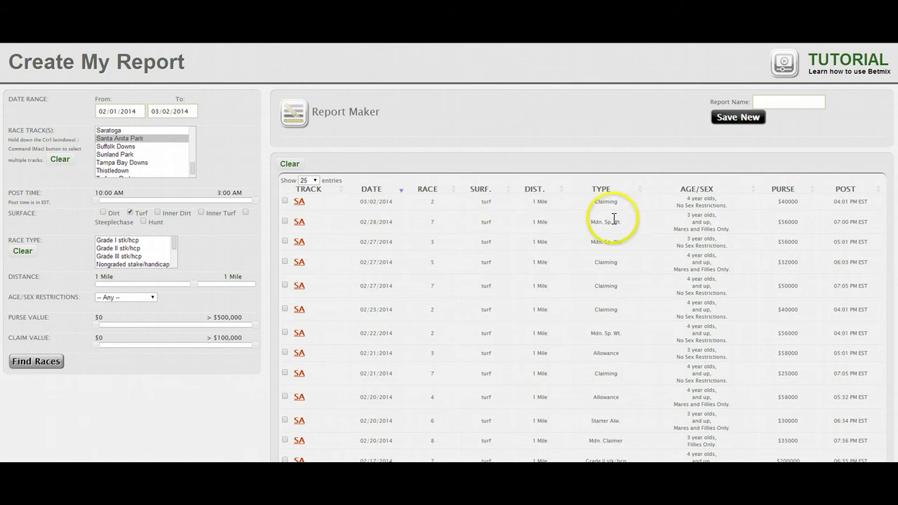
Tick 03/02/2014 race 2, 02/27/2014 race 5, 02/23/2014 race 2, and 02/21/2014 races 3 and 7.
click(284, 201)
drag(587, 224, 624, 222)
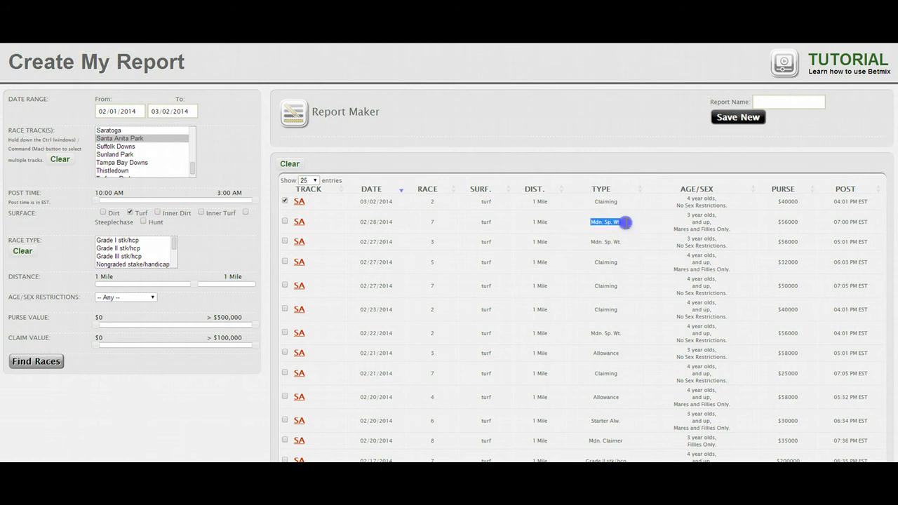
click(617, 221)
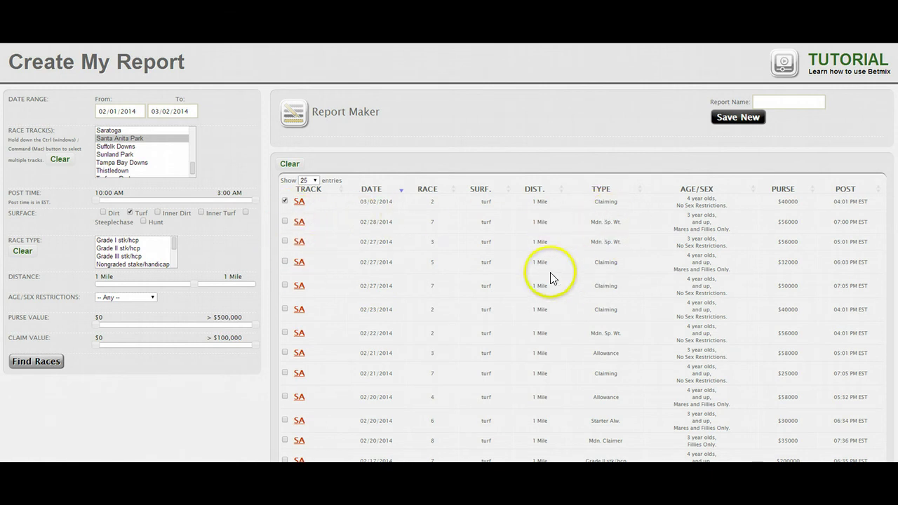
click(285, 261)
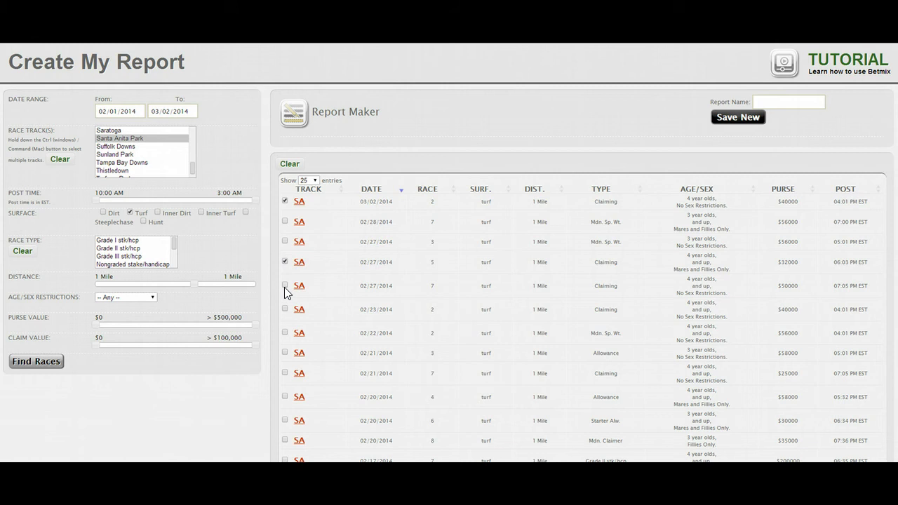
click(285, 308)
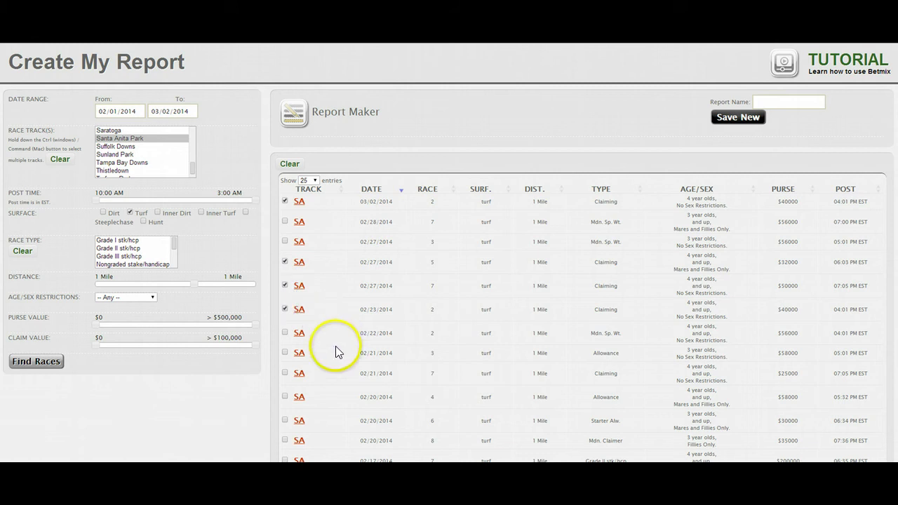
click(284, 353)
click(284, 373)
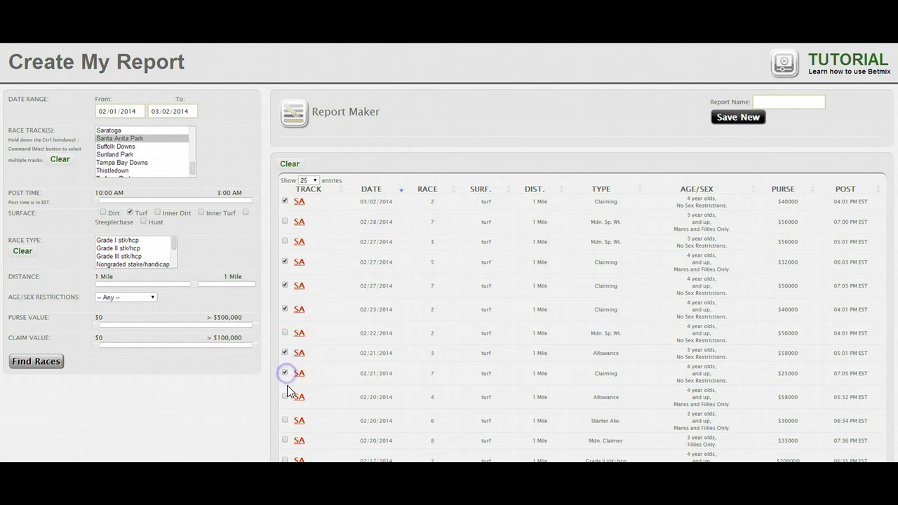
Tick 02/20/2014 races 4 and 6 and 02/14/2014 race 5, then ready the Report Name box.
click(285, 397)
scroll(303, 402, down, 1)
click(304, 400)
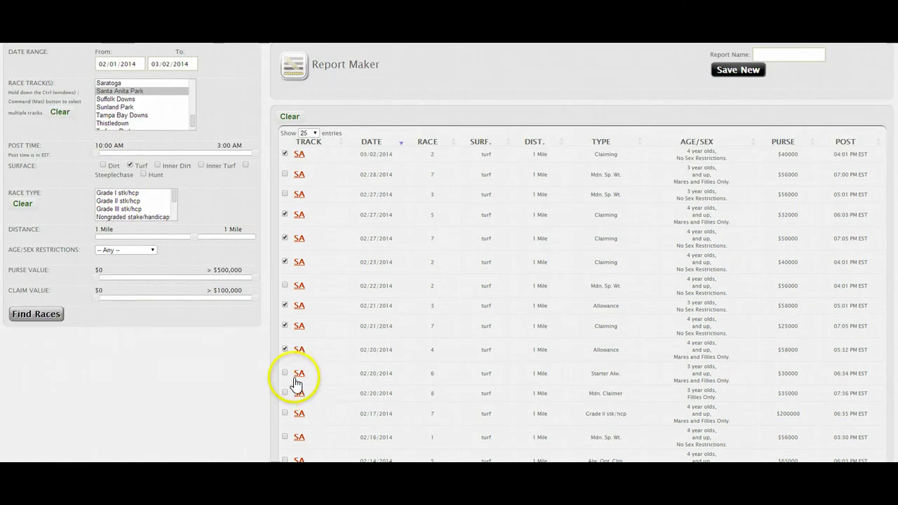
scroll(291, 414, down, 1)
click(284, 412)
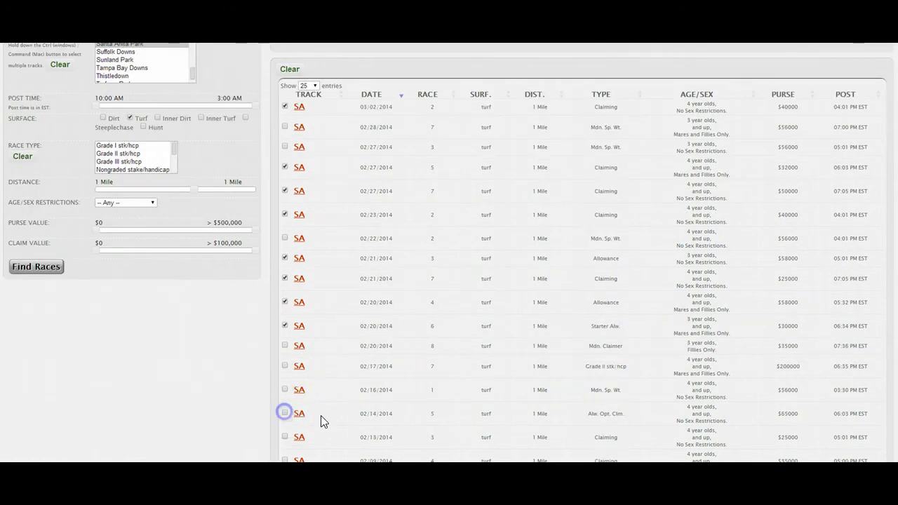
scroll(351, 414, up, 2)
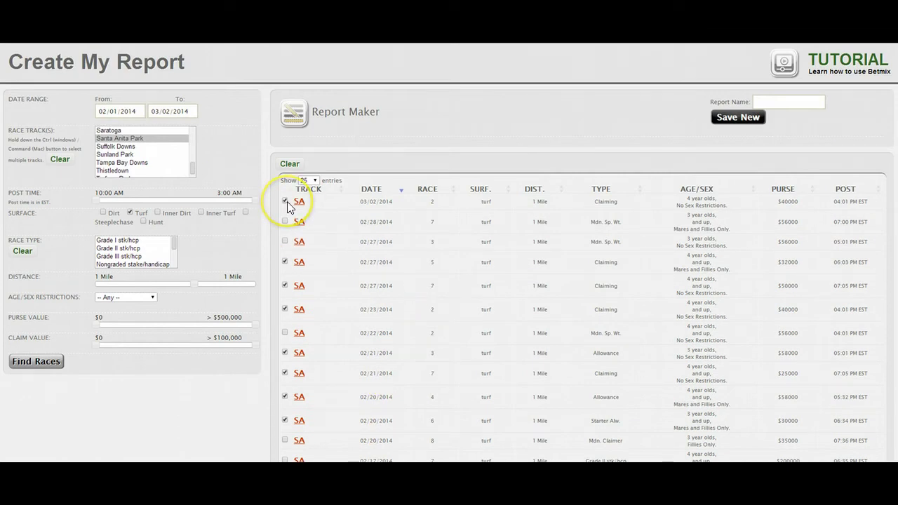
click(769, 104)
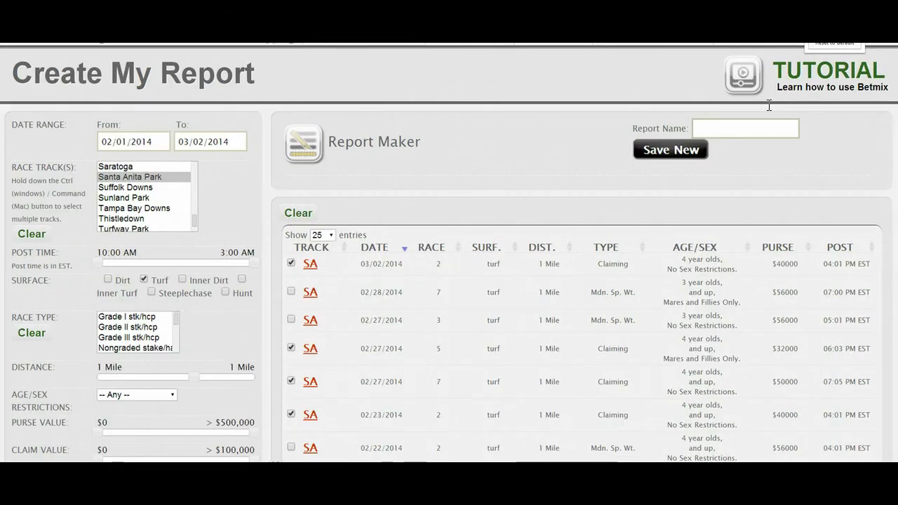
Save the ticked races as a new report named 'SA 1 Mile Turf' and acknowledge the confirmation.
text(SA )
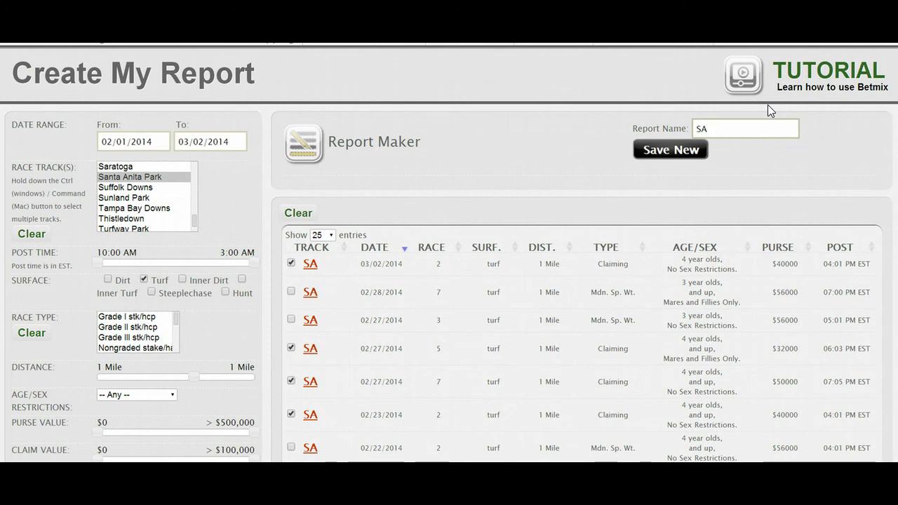
text(1 Mile Turf)
click(688, 150)
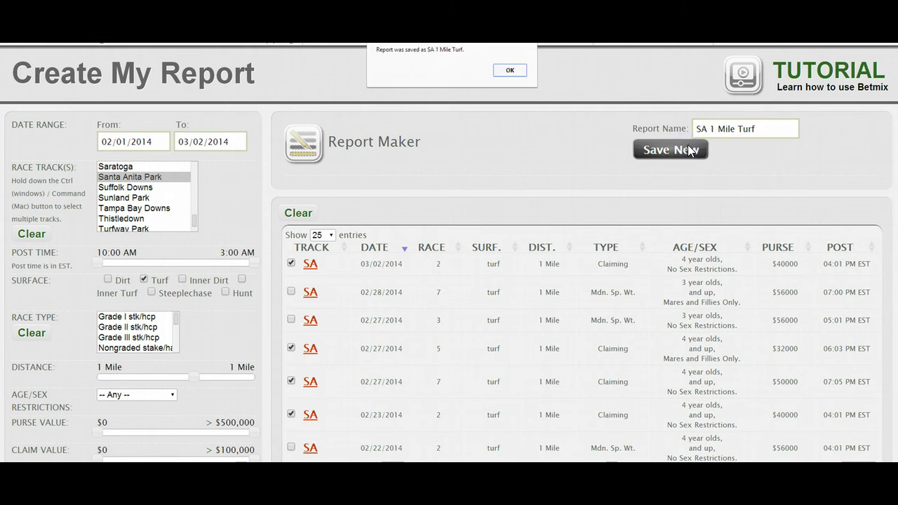
click(510, 70)
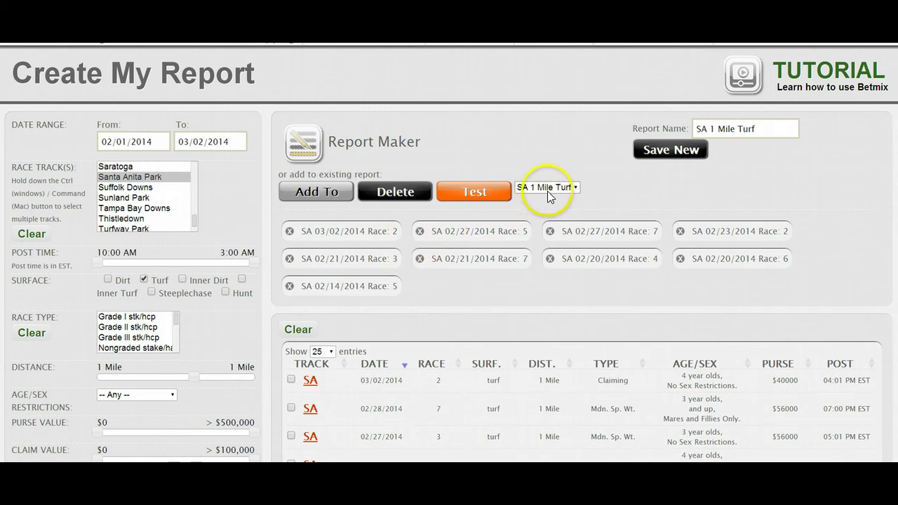
Tick the 02/01/2014 race 2 and add it to the existing SA 1 Mile Turf report.
scroll(479, 209, down, 3)
scroll(405, 250, down, 4)
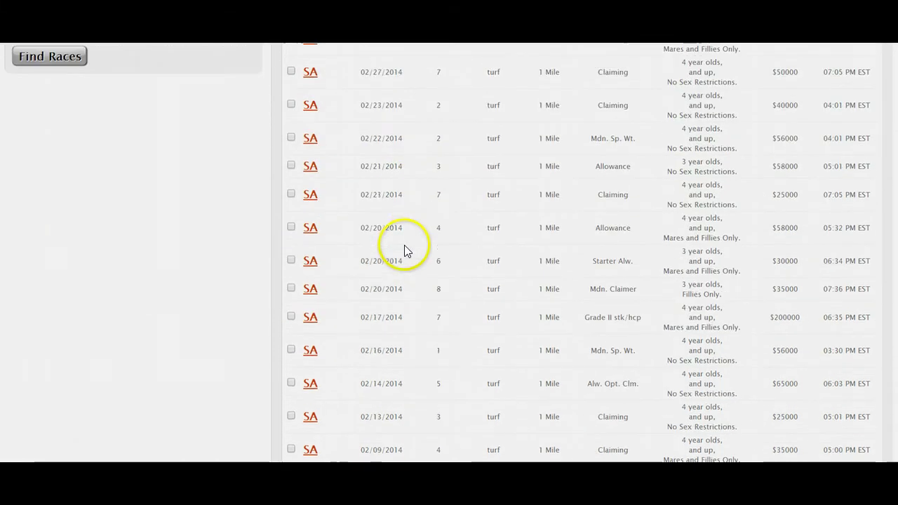
scroll(291, 352, up, 4)
scroll(292, 356, up, 3)
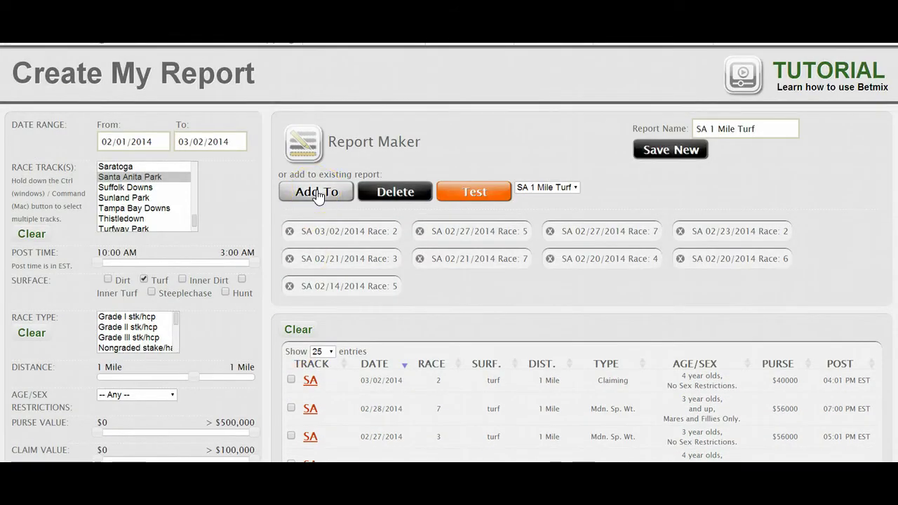
click(317, 195)
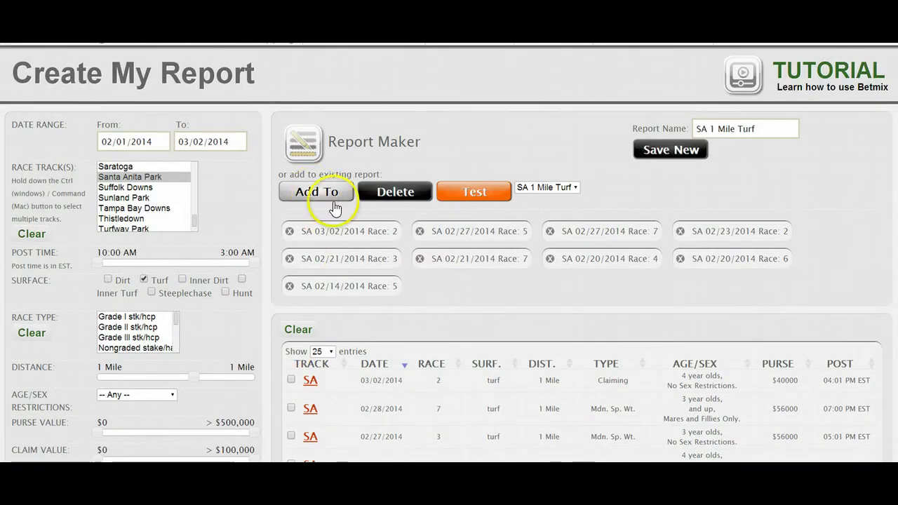
scroll(360, 234, down, 8)
scroll(403, 253, down, 4)
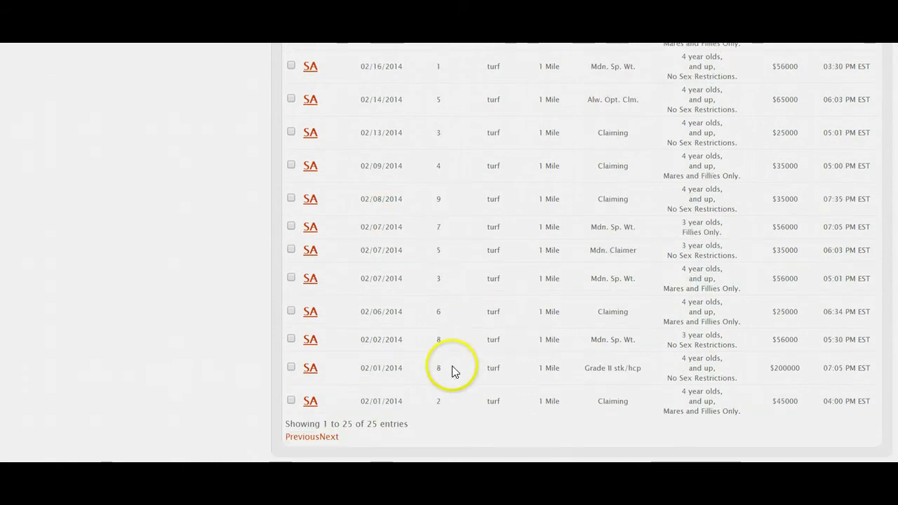
click(291, 400)
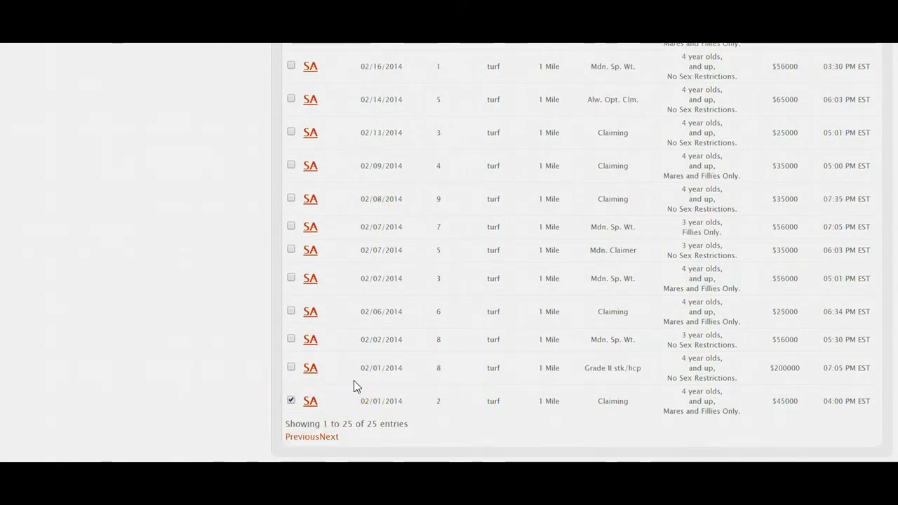
scroll(354, 380, up, 12)
click(350, 226)
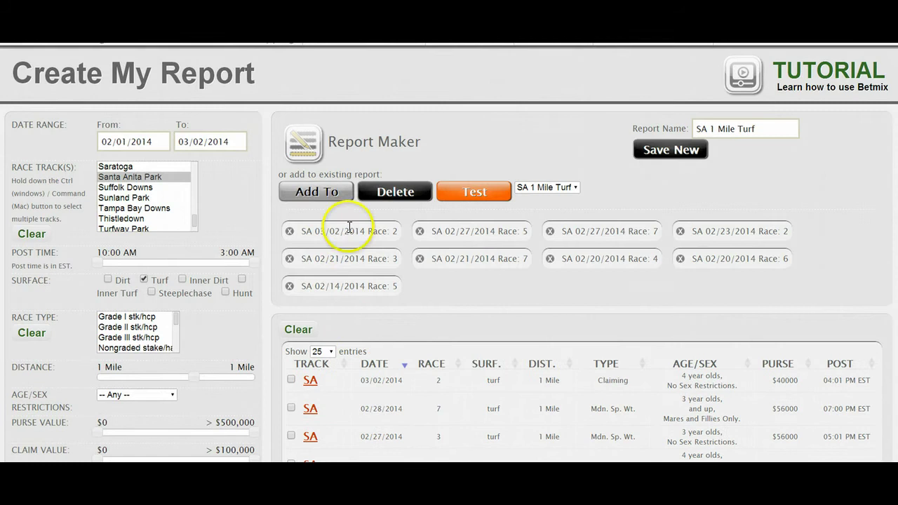
click(333, 195)
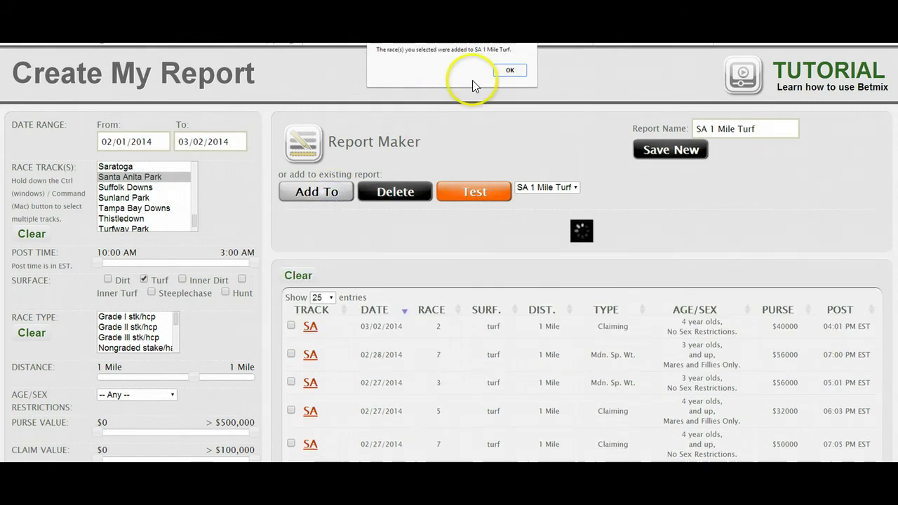
click(509, 71)
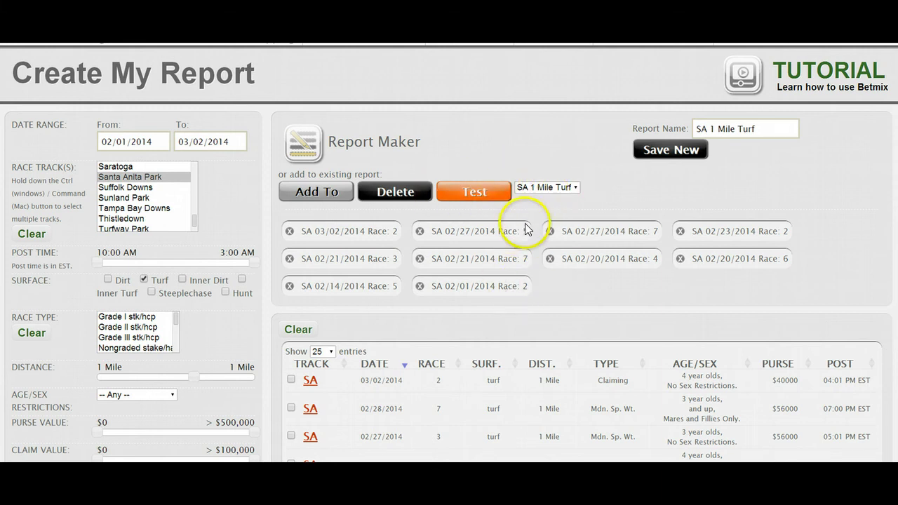
Load SA 1 Mile Turf on Test My Report, showing ten races and $13.80 win profit.
click(488, 200)
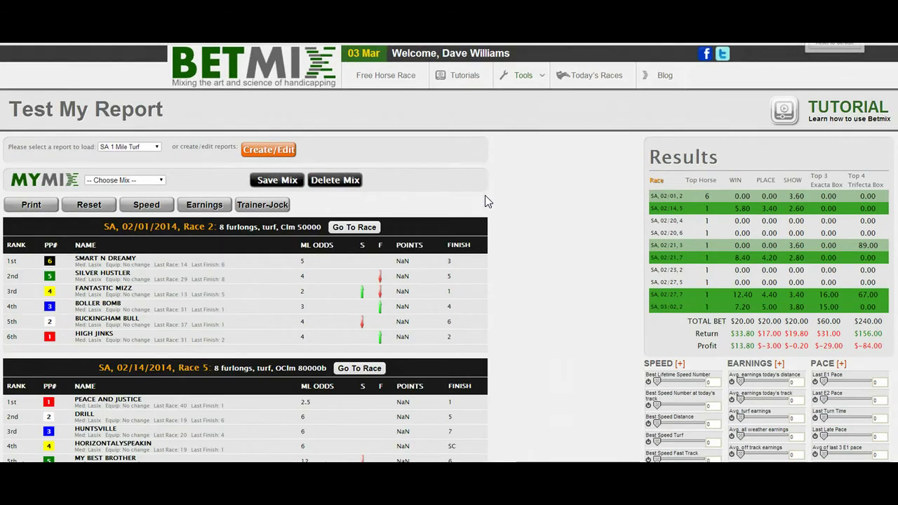
mouse_move(516, 80)
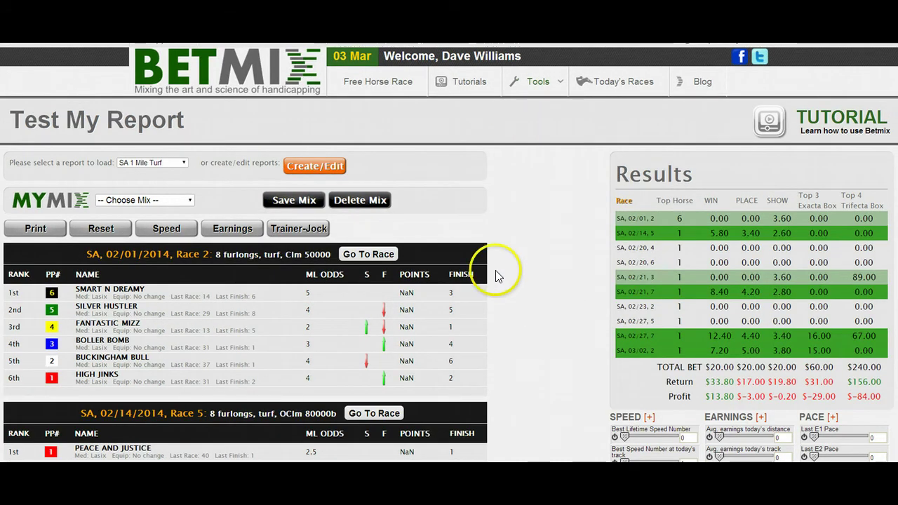
click(186, 162)
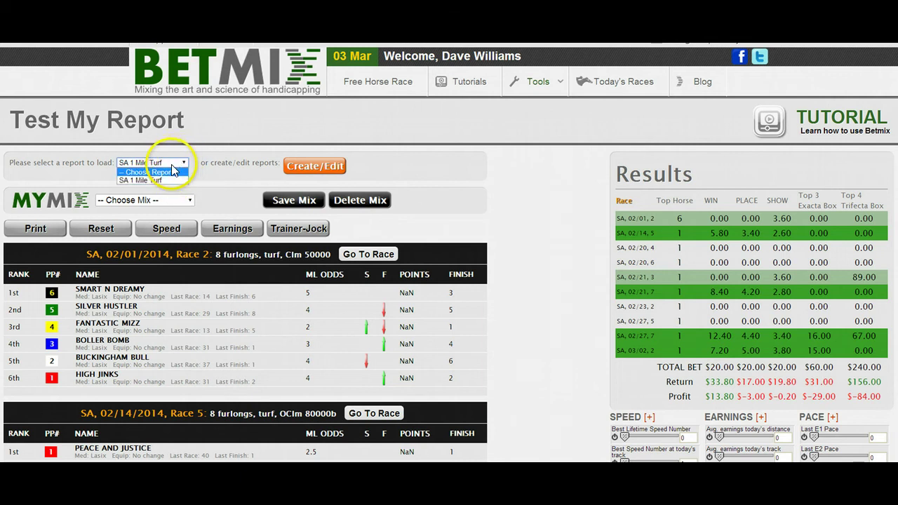
click(177, 162)
click(178, 163)
click(175, 181)
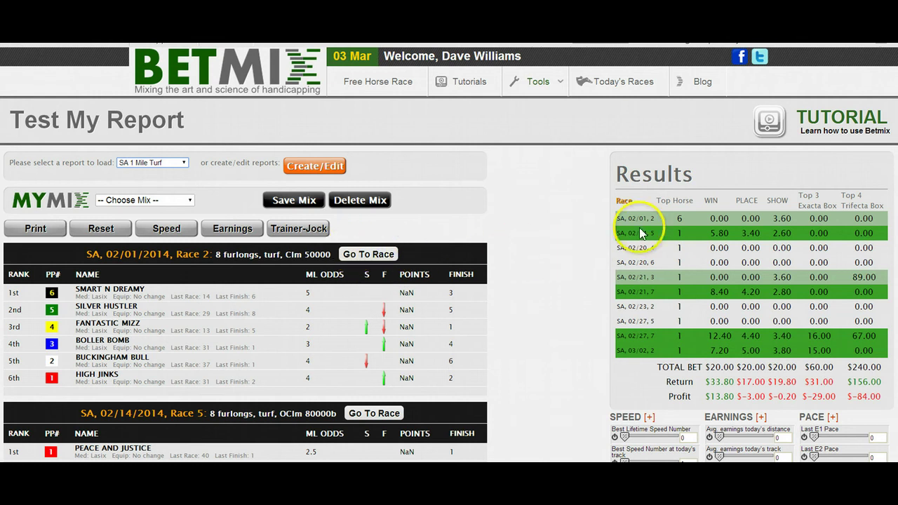
scroll(736, 228, down, 1)
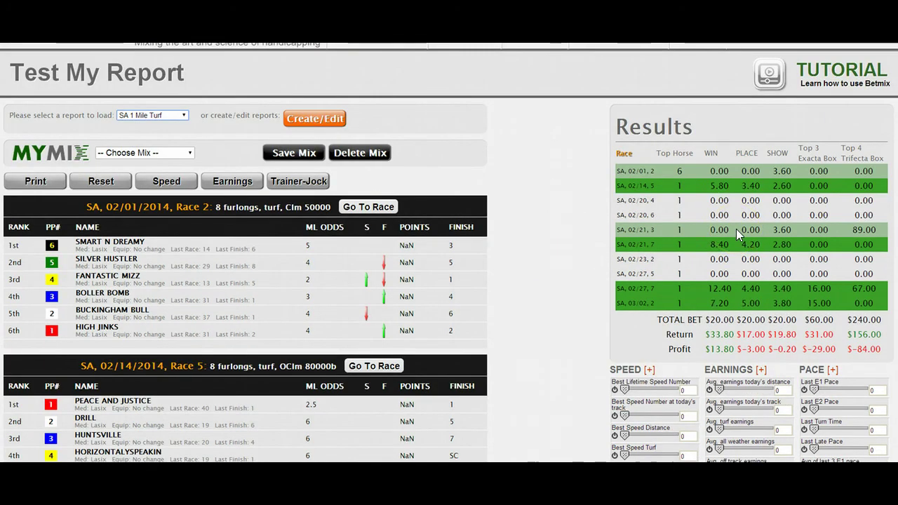
scroll(735, 228, down, 1)
scroll(736, 228, up, 1)
Load the '0 - A Play' mix and apply the Speed preset, giving -$11.60 win profit.
click(152, 154)
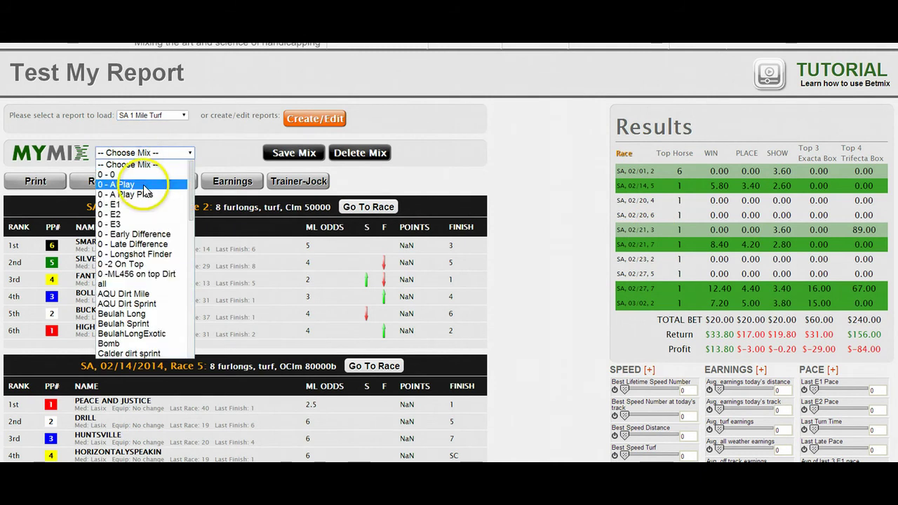
click(140, 173)
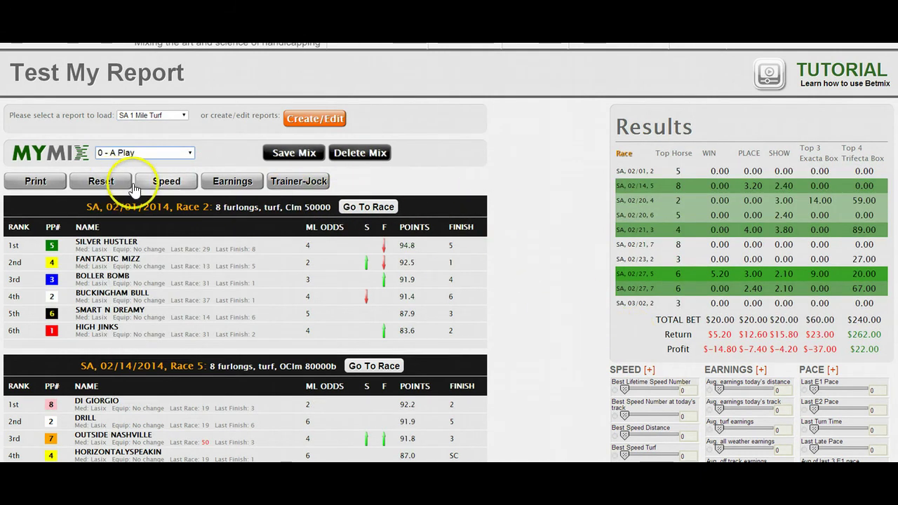
click(161, 183)
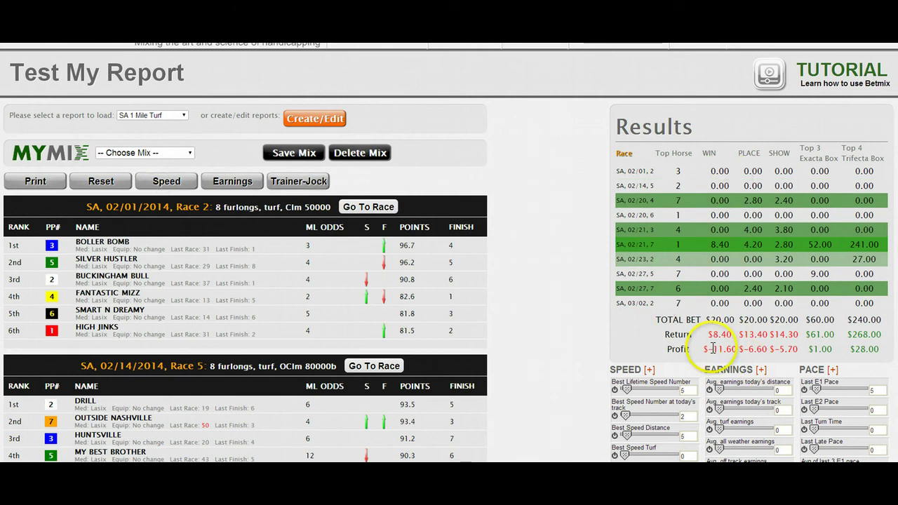
drag(734, 349, 698, 349)
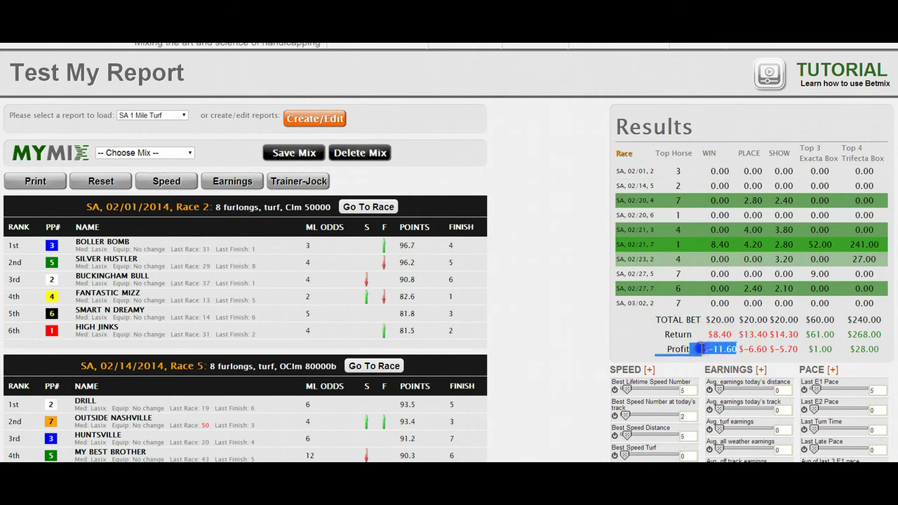
click(697, 349)
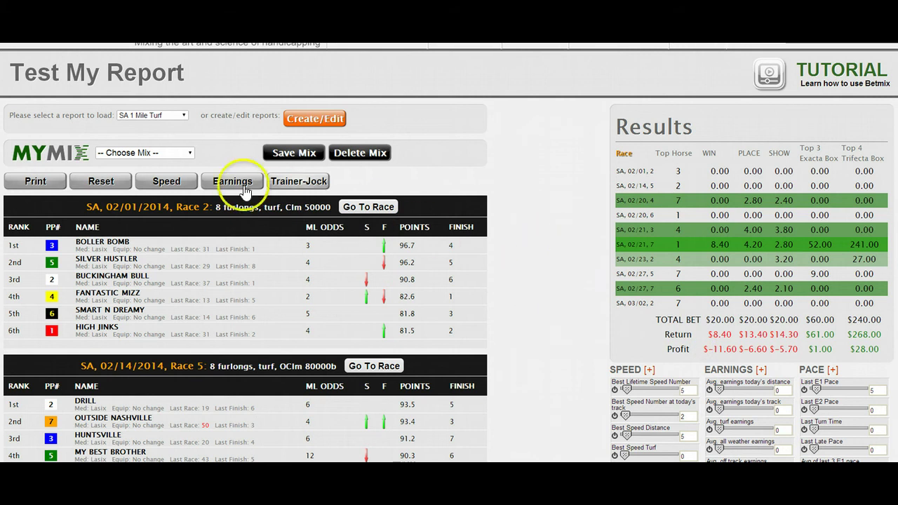
Apply the Trainer-Jock preset, giving $39.00 trifecta-box profit, and zoom the page in.
click(302, 182)
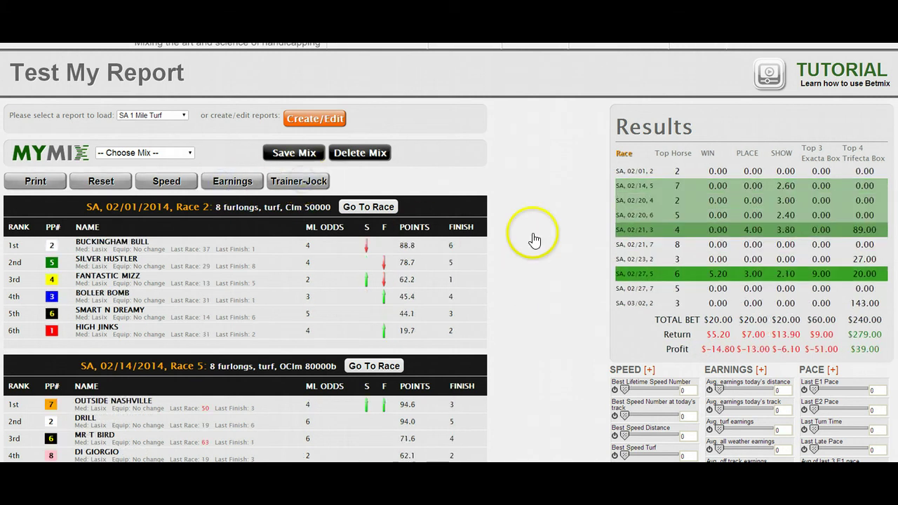
scroll(833, 346, down, 1)
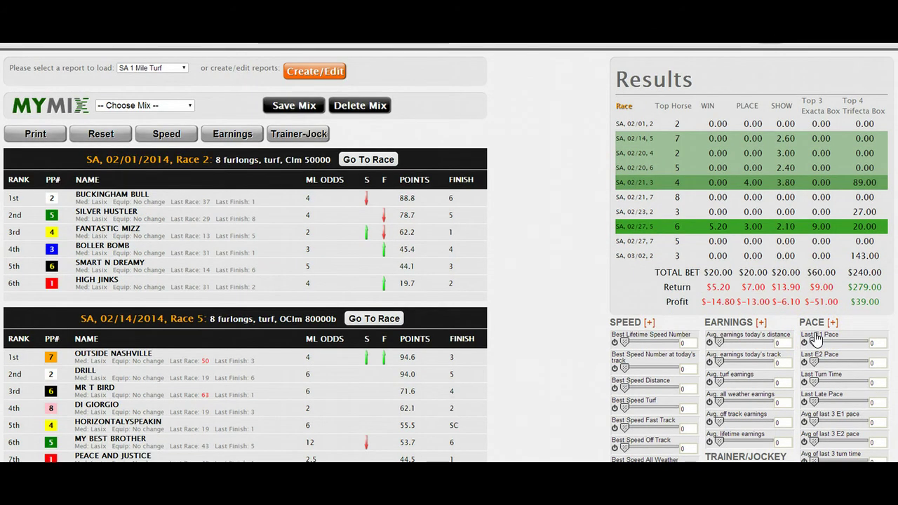
key(ctrl+plus)
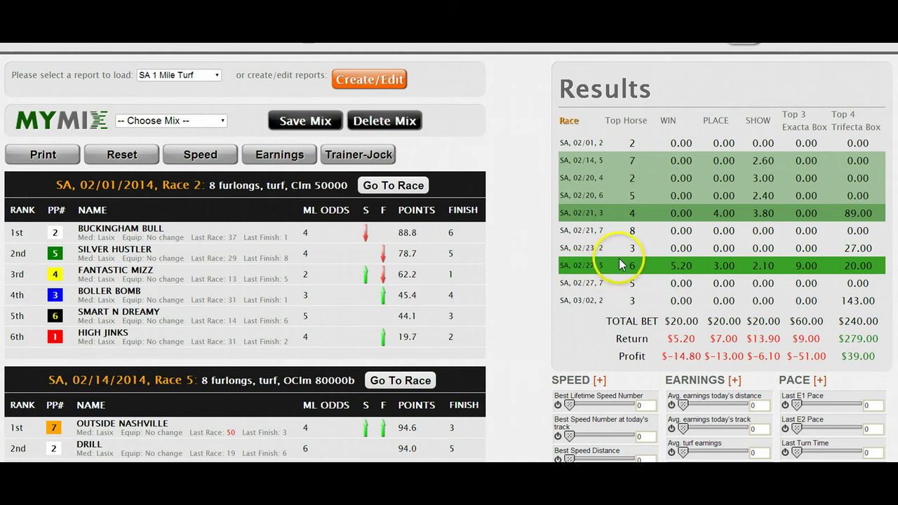
scroll(621, 262, down, 2)
scroll(619, 260, up, 1)
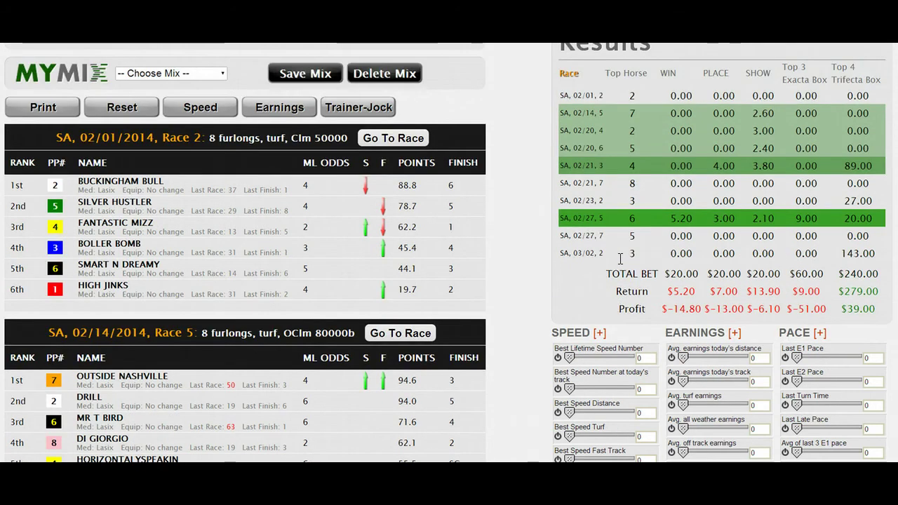
click(587, 354)
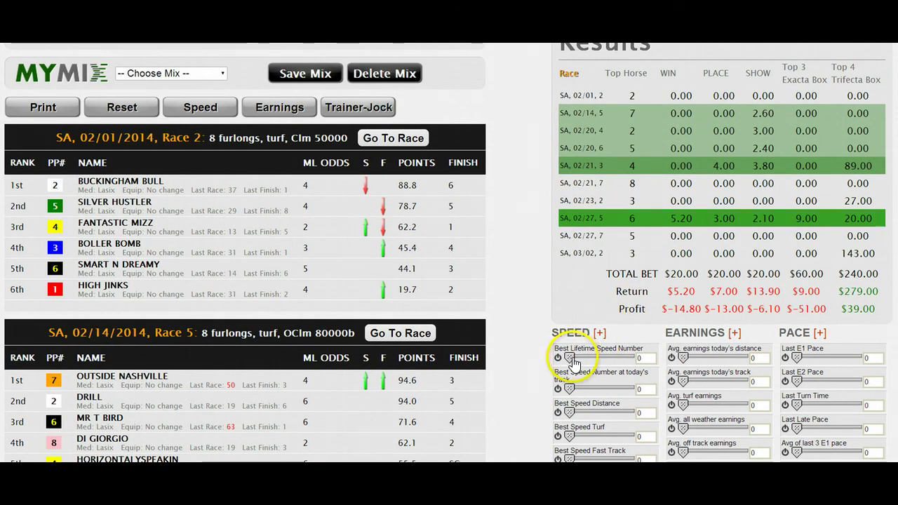
drag(572, 362, 568, 361)
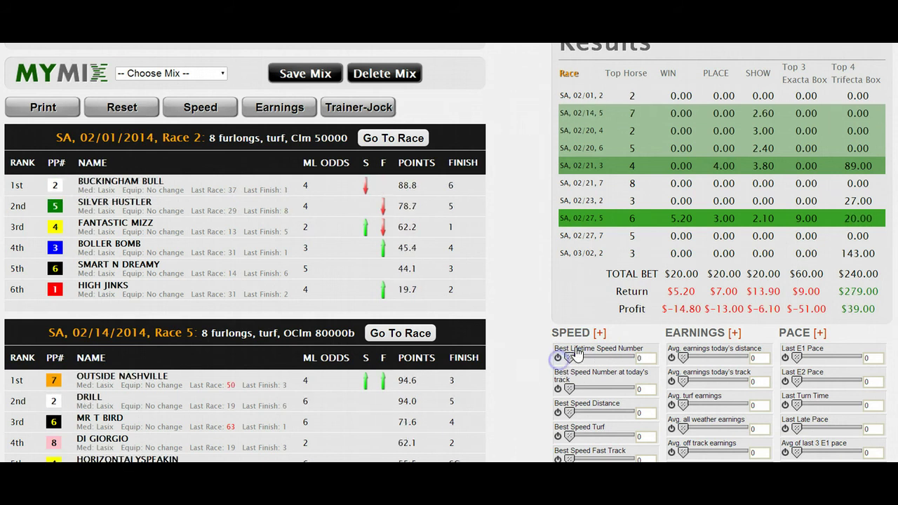
click(570, 390)
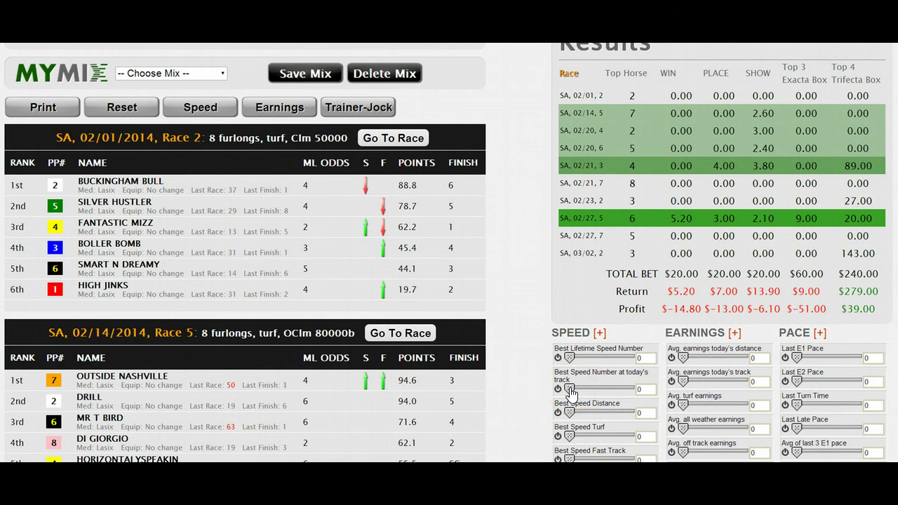
drag(572, 392, 569, 391)
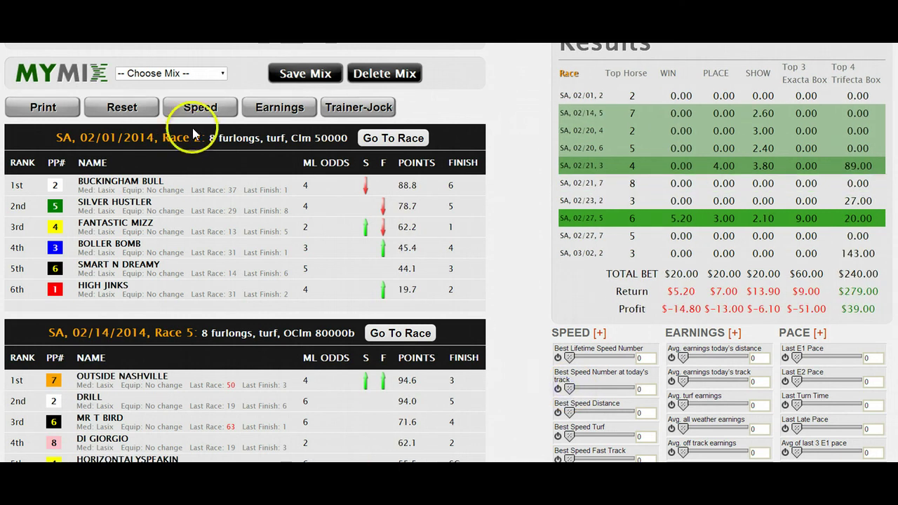
Clear all weightings, weight best speed distance at 5, and try then remove average speed of last 3.
click(120, 106)
scroll(564, 337, down, 1)
drag(575, 370, 564, 369)
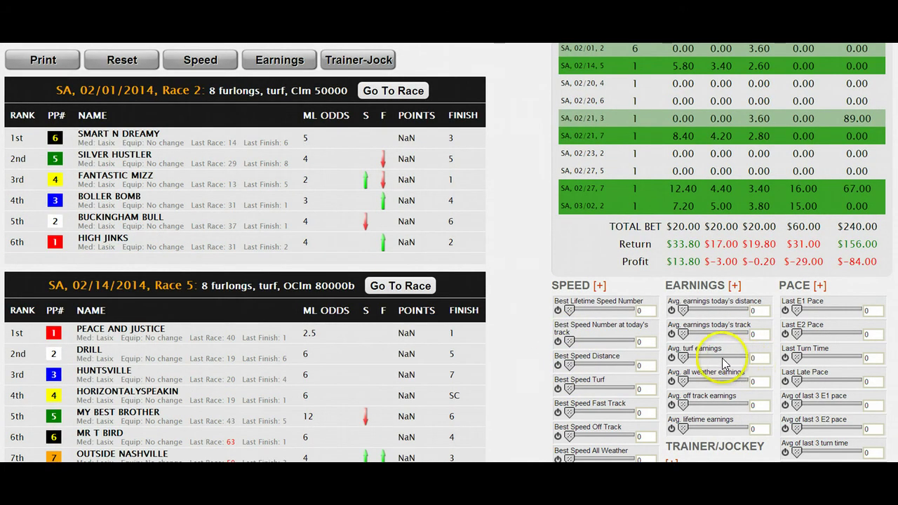
scroll(730, 365, down, 3)
drag(570, 367, 577, 394)
Set the Avg. Best 2 of last 3 weight to 10 and switch that factor off.
scroll(574, 386, up, 2)
scroll(574, 389, down, 2)
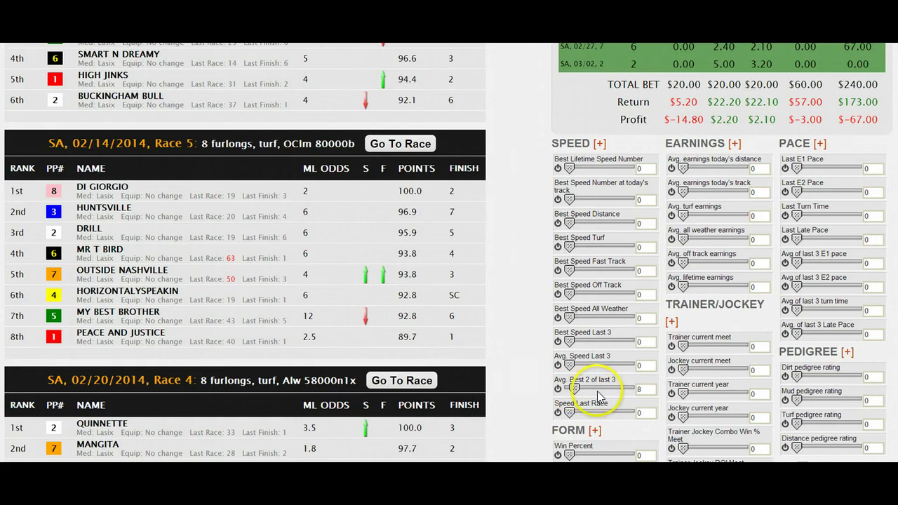
scroll(638, 361, up, 3)
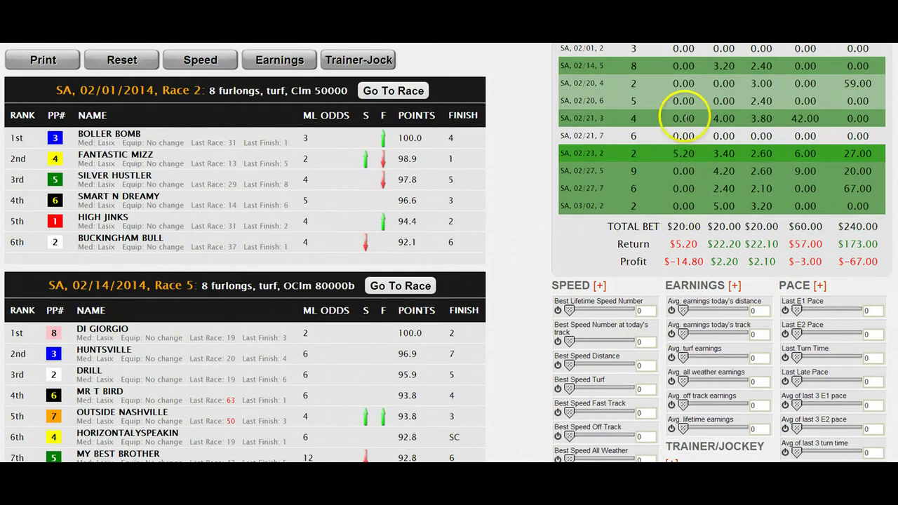
scroll(689, 130, up, 1)
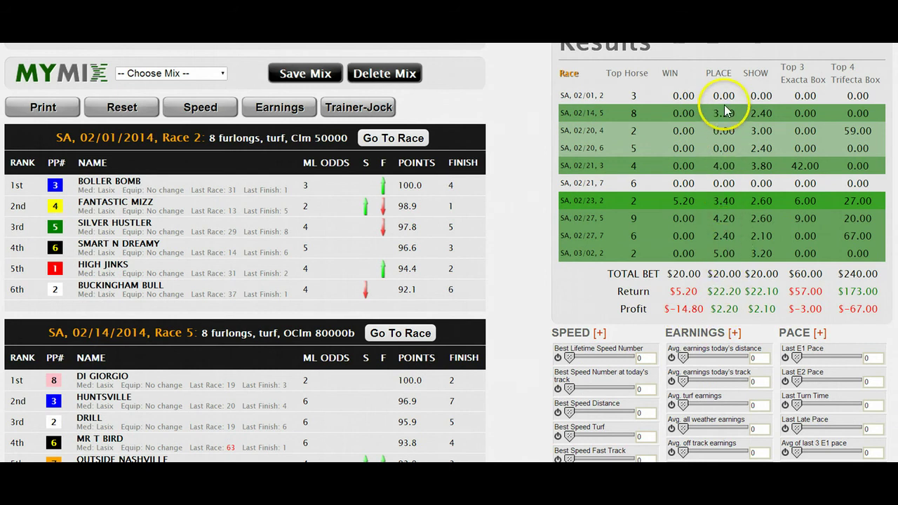
scroll(729, 181, down, 3)
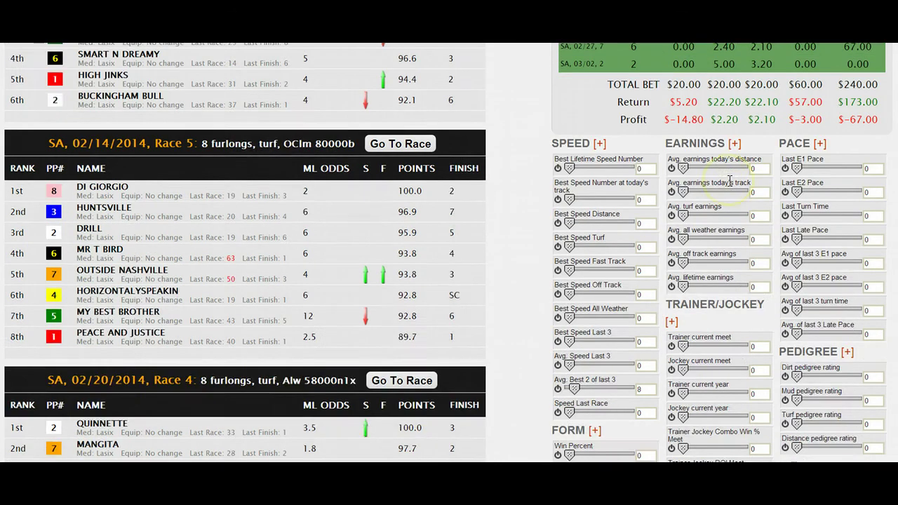
double_click(638, 389)
click(558, 388)
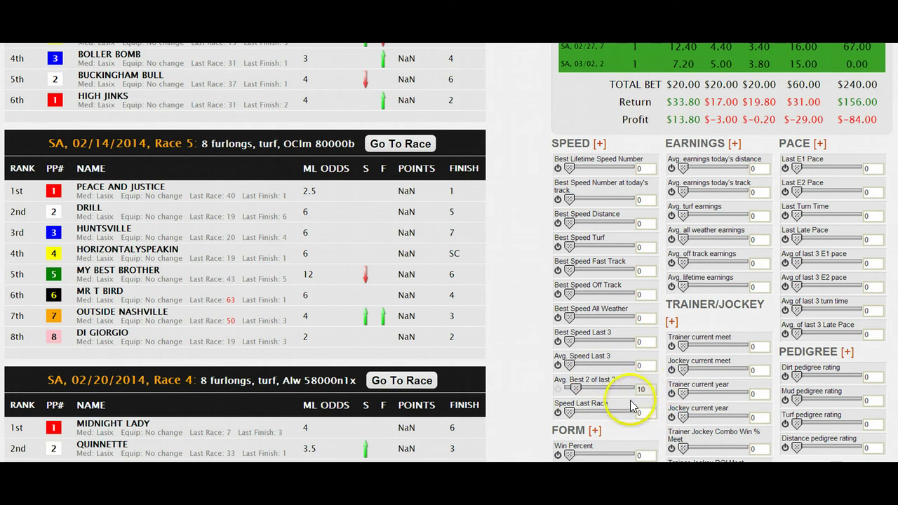
click(570, 414)
drag(571, 418, 553, 416)
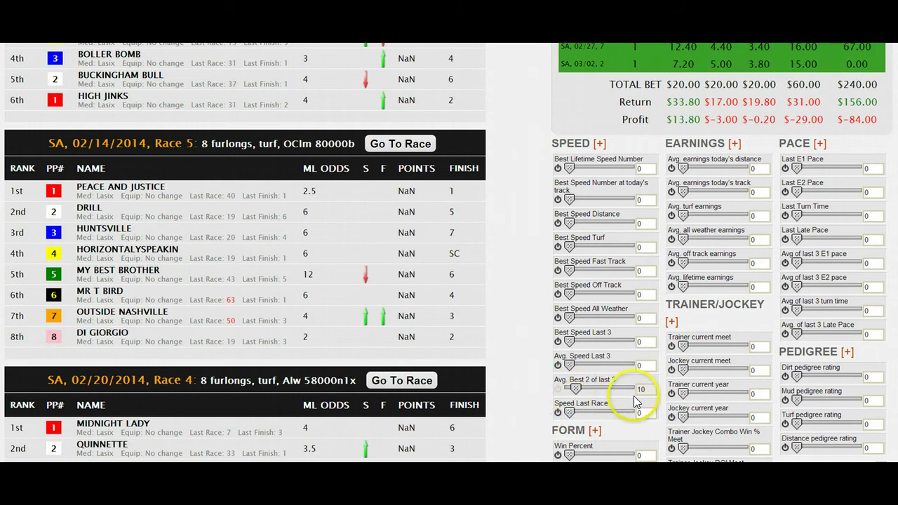
click(571, 415)
drag(571, 415, 574, 418)
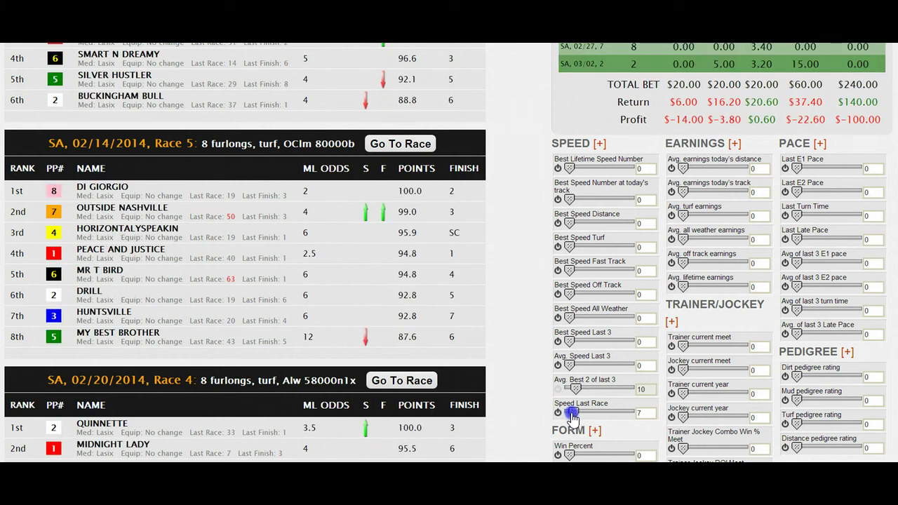
drag(572, 417, 564, 413)
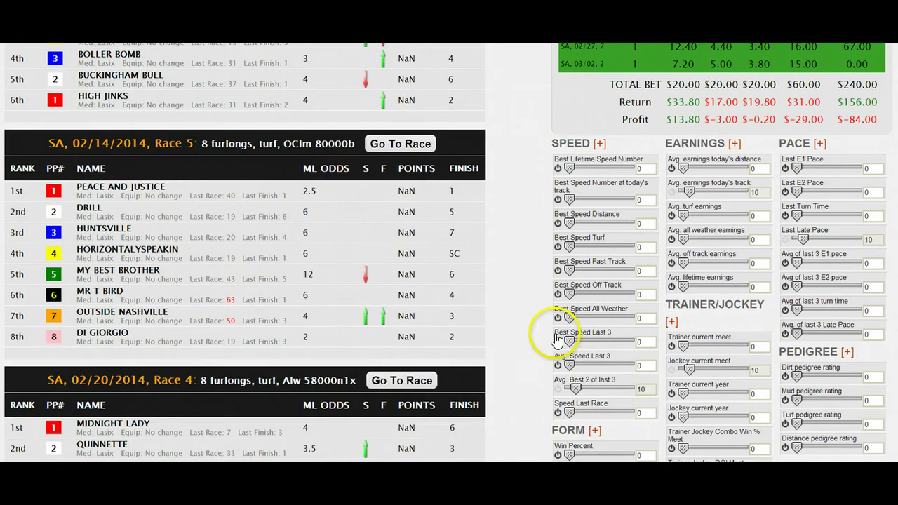
Switch the Avg. Best 2 of last 3 and In The Money Percent factors back on.
scroll(609, 316, down, 3)
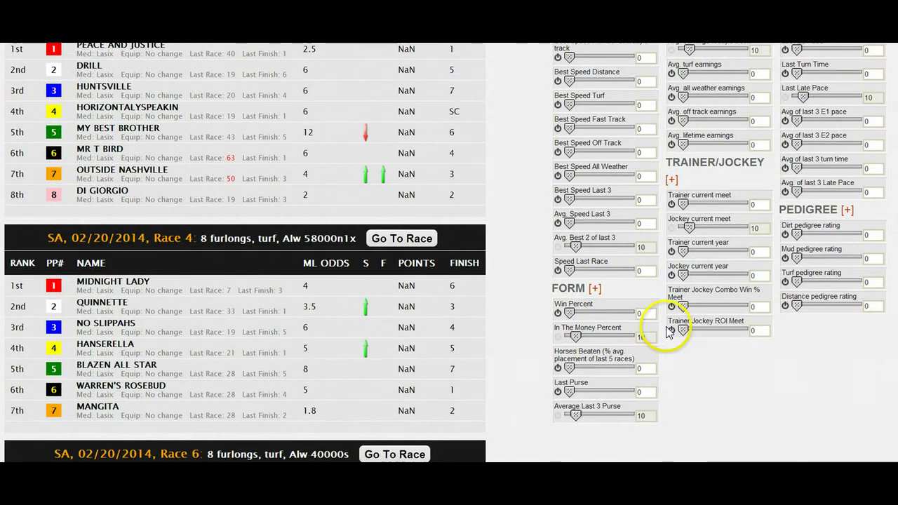
scroll(663, 337, up, 4)
scroll(722, 282, down, 3)
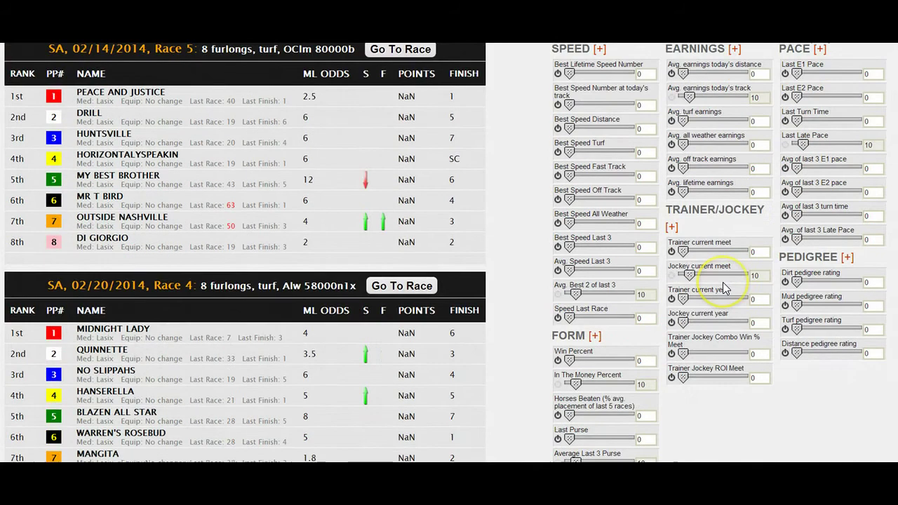
click(644, 296)
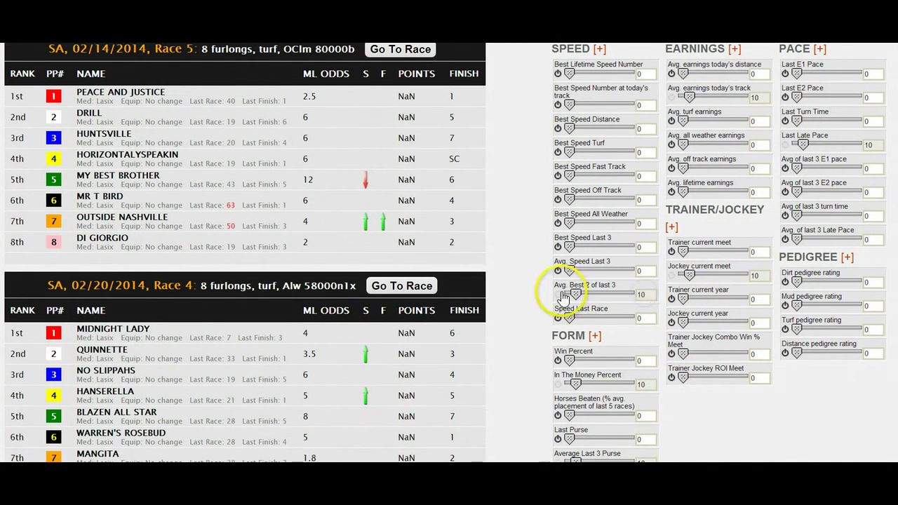
scroll(639, 357, down, 2)
scroll(644, 359, up, 3)
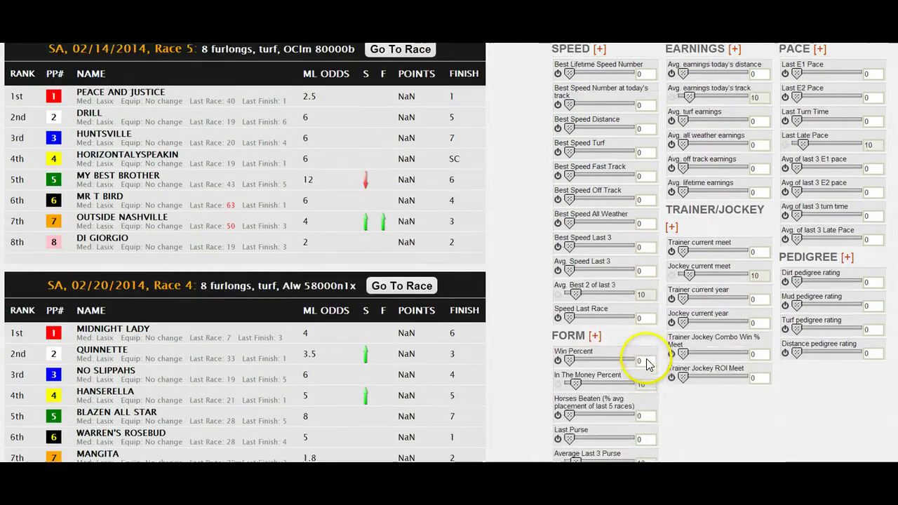
scroll(729, 343, up, 2)
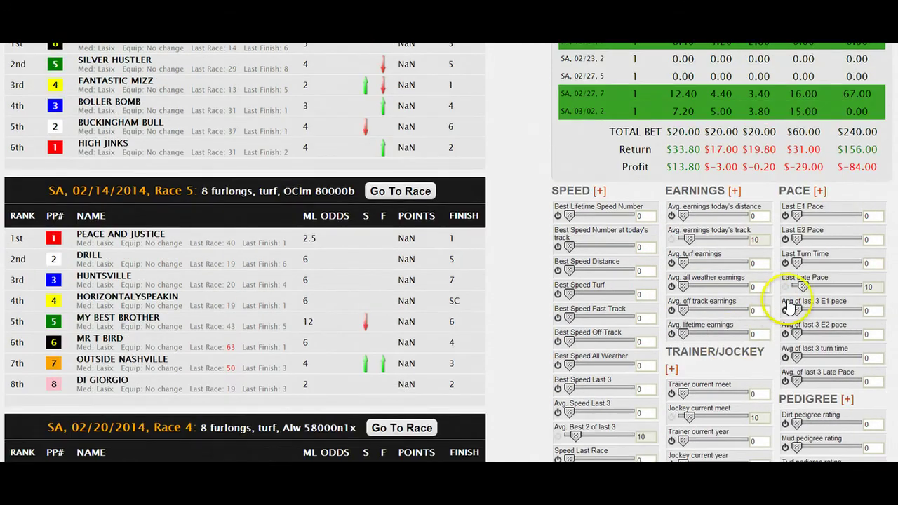
scroll(789, 307, up, 1)
scroll(785, 305, down, 4)
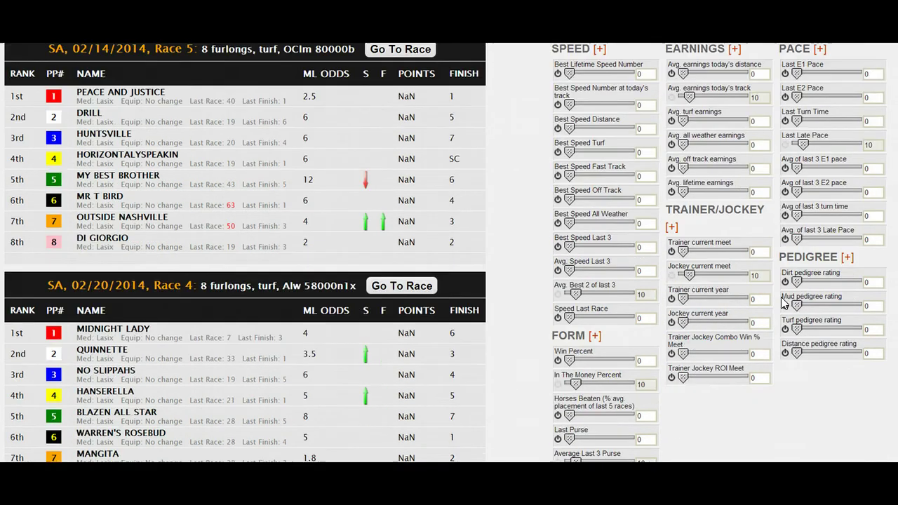
click(564, 297)
click(573, 385)
Switch on Average Last 3 Purse, Avg. earnings today's track, Jockey current meet and Last Late Pace factors.
scroll(574, 391, down, 2)
click(575, 368)
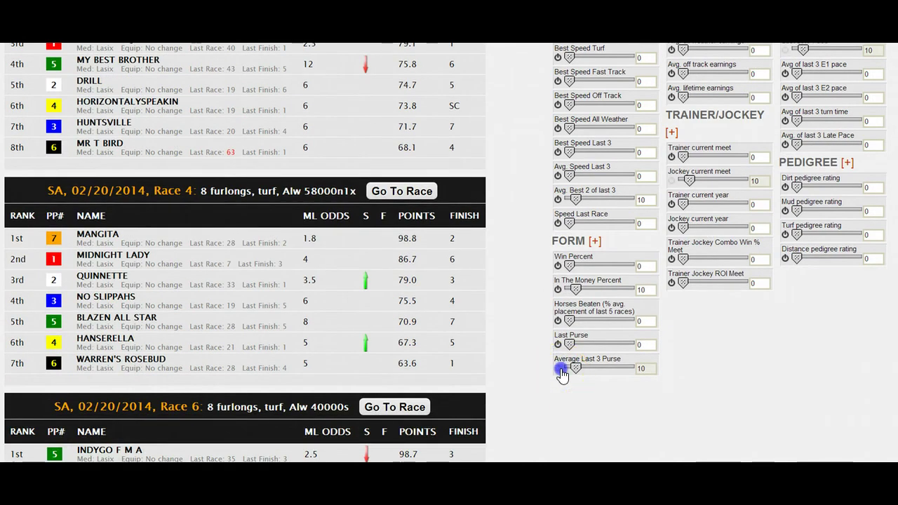
scroll(630, 371, up, 3)
click(673, 147)
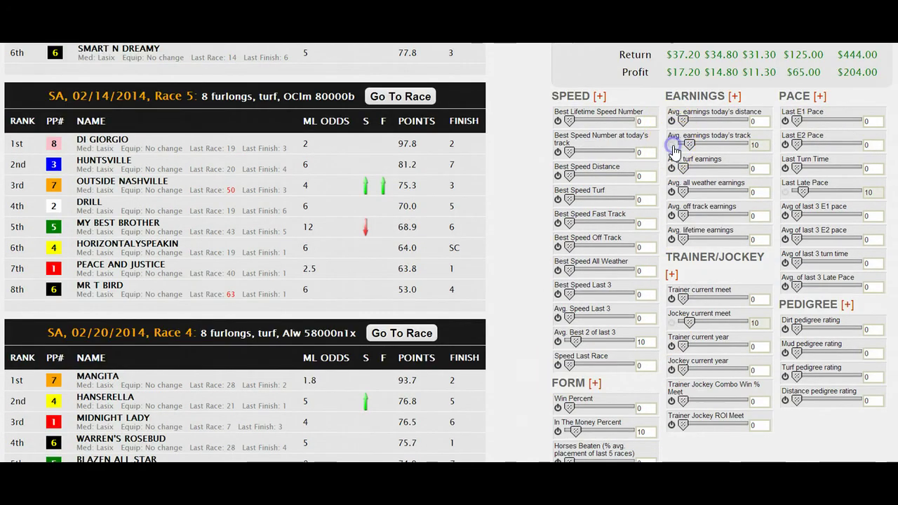
click(673, 323)
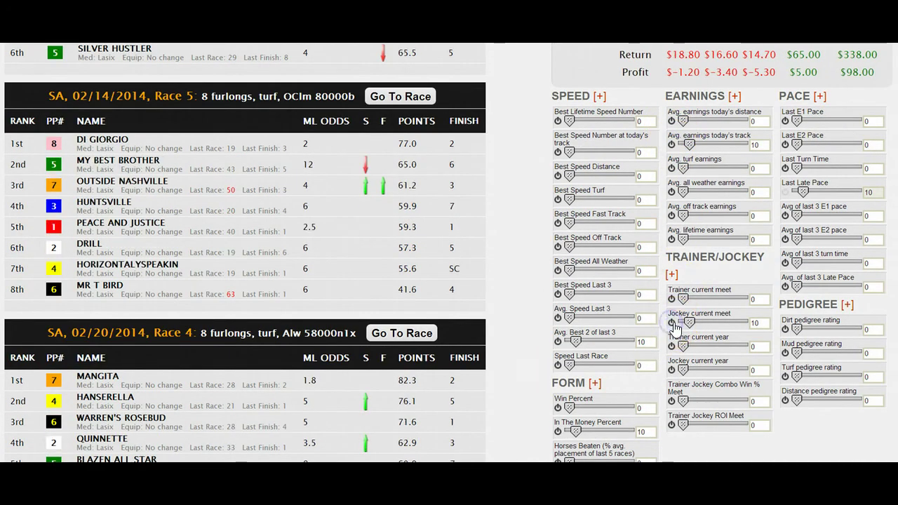
click(785, 192)
Fine-tune the Avg. Best 2 of last 3 weight slider.
scroll(788, 239, up, 1)
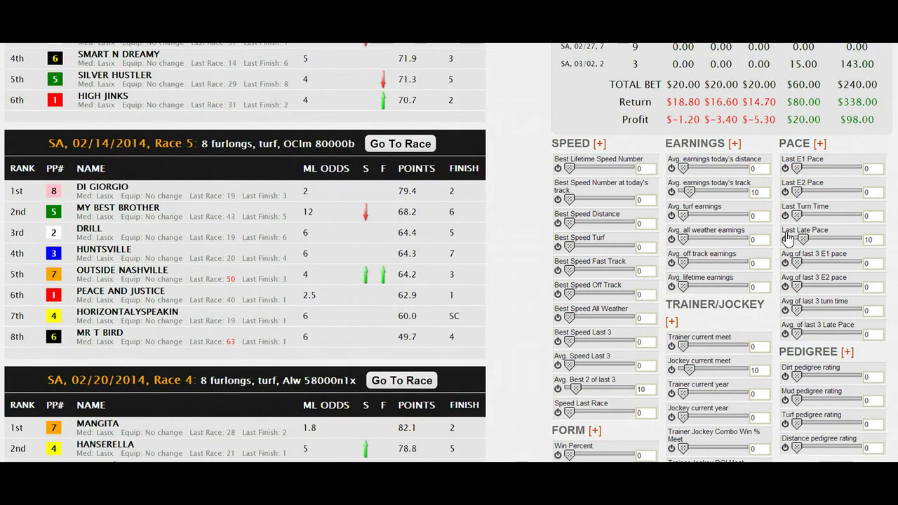
scroll(788, 238, up, 4)
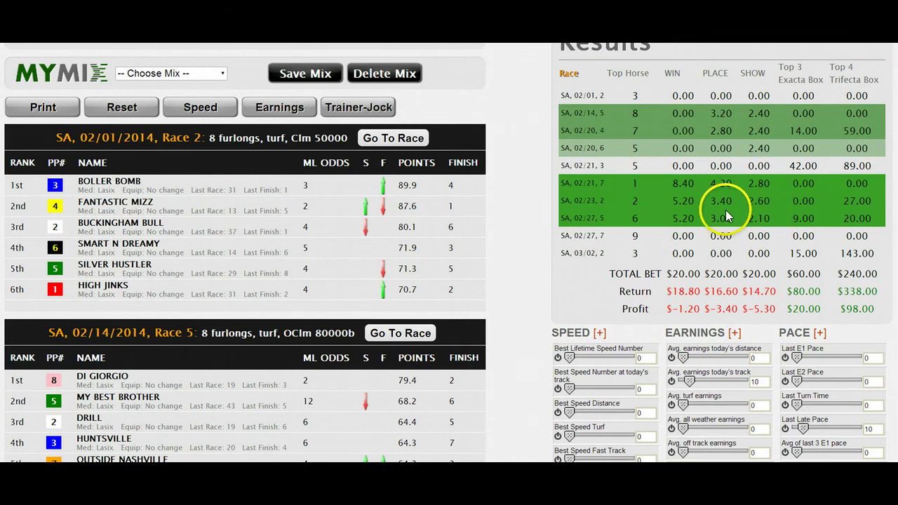
scroll(693, 237, down, 1)
scroll(694, 239, up, 1)
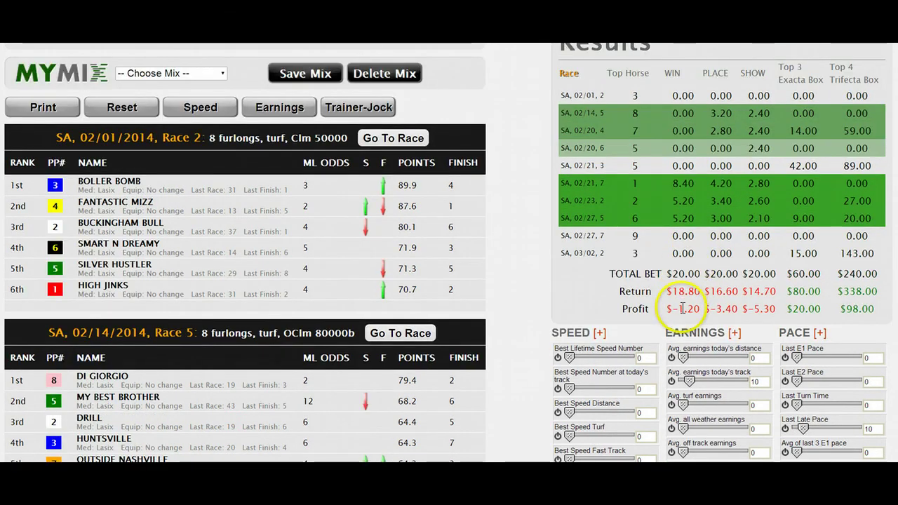
scroll(701, 307, down, 1)
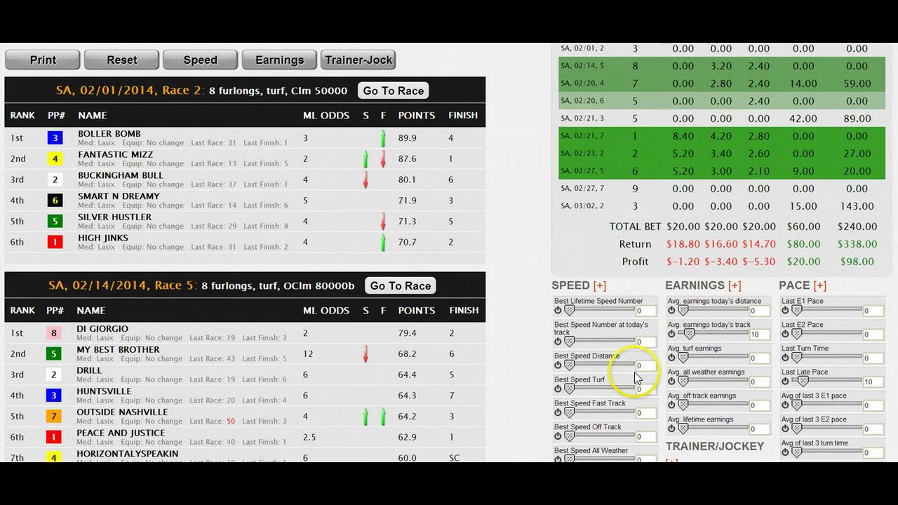
scroll(634, 372, down, 2)
drag(579, 438, 579, 439)
mouse_move(582, 440)
mouse_down()
mouse_move(607, 441)
mouse_move(565, 441)
mouse_move(573, 442)
mouse_up()
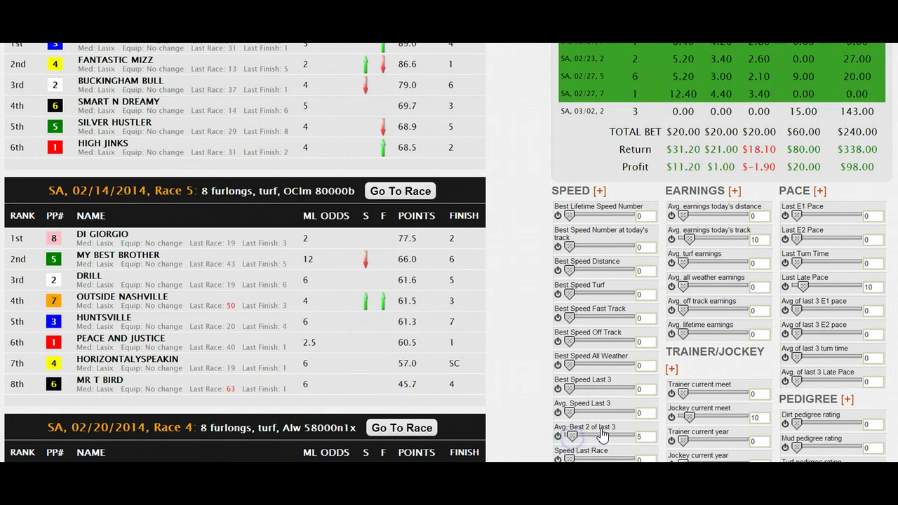
scroll(746, 161, up, 2)
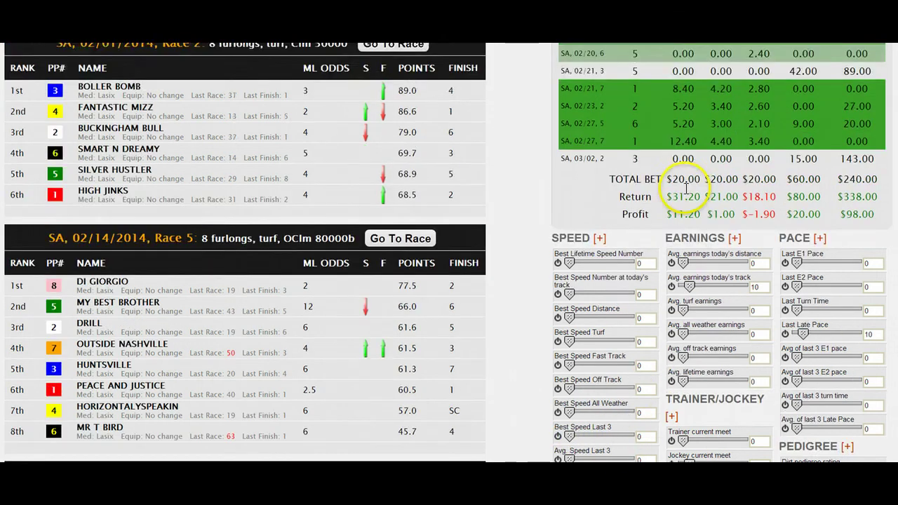
scroll(753, 259, down, 3)
scroll(692, 340, down, 1)
drag(569, 384, 583, 388)
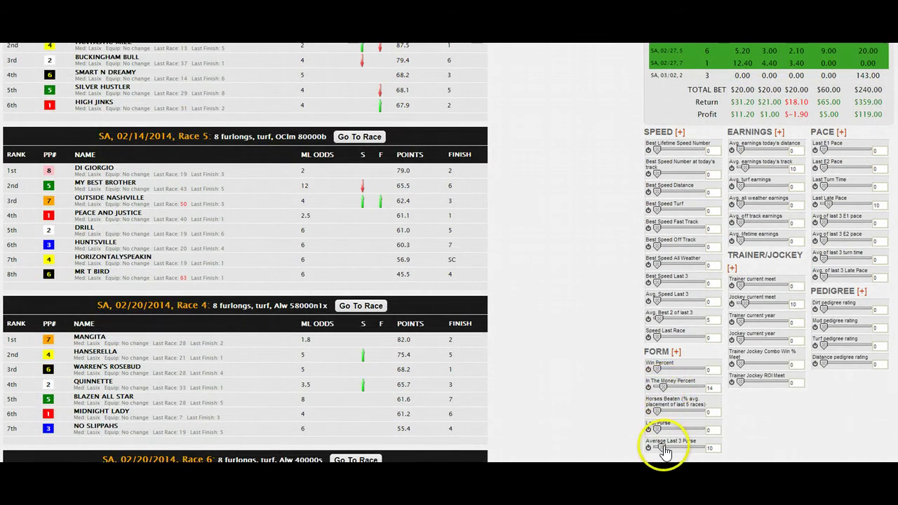
Lower the Average Last 3 Purse weight to 8 and reset Avg. earnings today's track to 0.
drag(662, 447, 710, 450)
scroll(736, 301, up, 2)
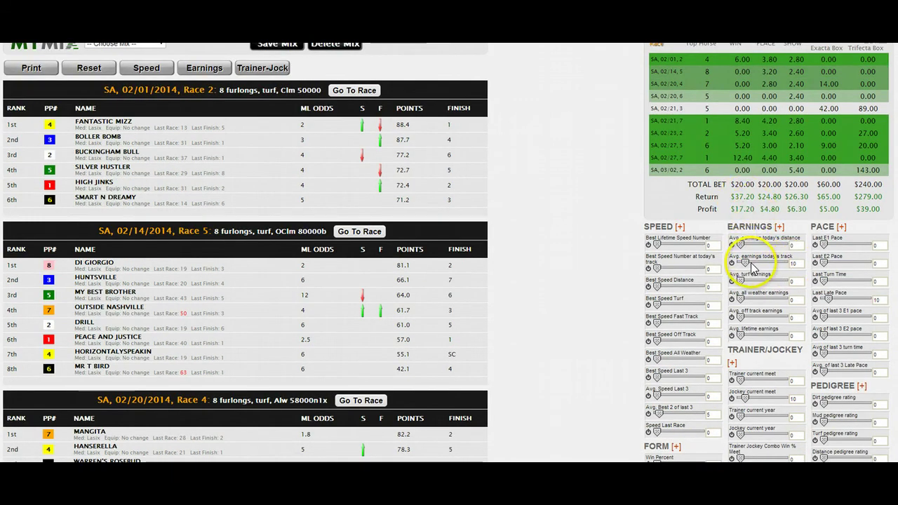
click(746, 264)
drag(746, 265, 742, 267)
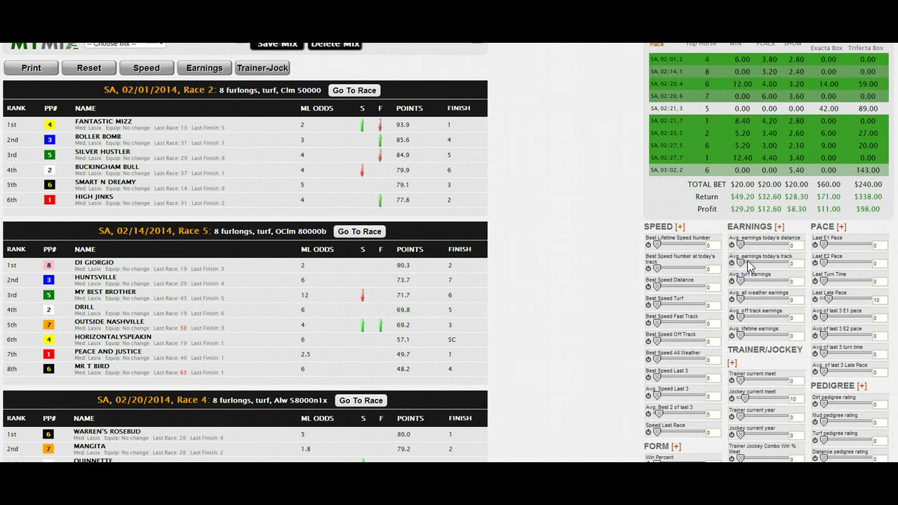
Reduce the Jockey current meet weighting from 10 to about 6, recalculating race points.
scroll(745, 263, up, 1)
scroll(751, 218, down, 2)
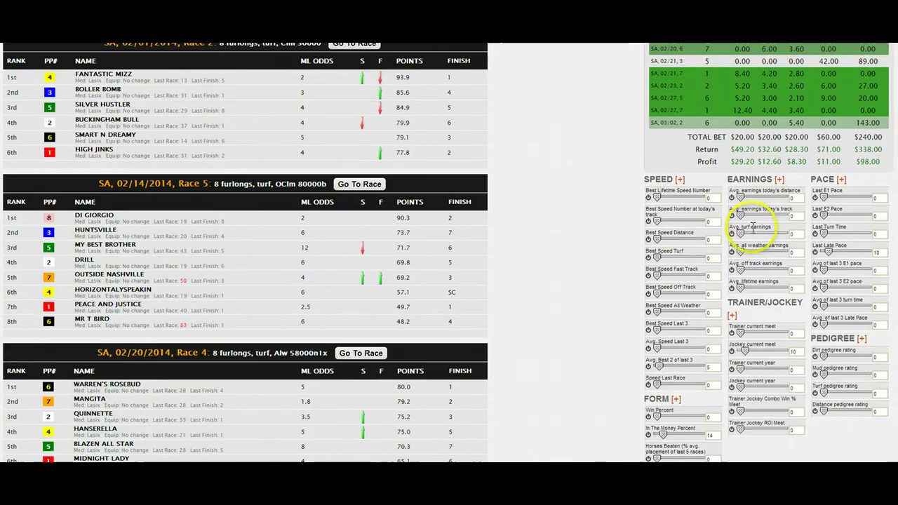
drag(743, 352, 745, 355)
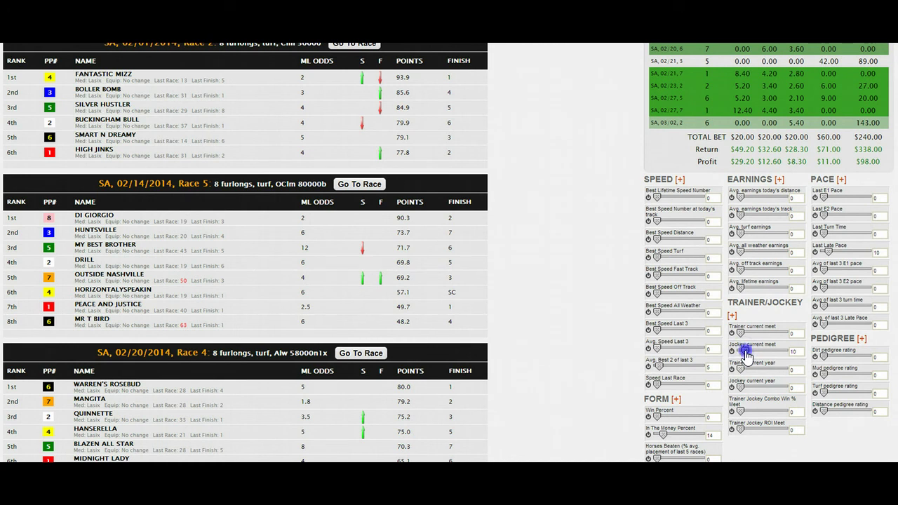
drag(745, 356, 742, 355)
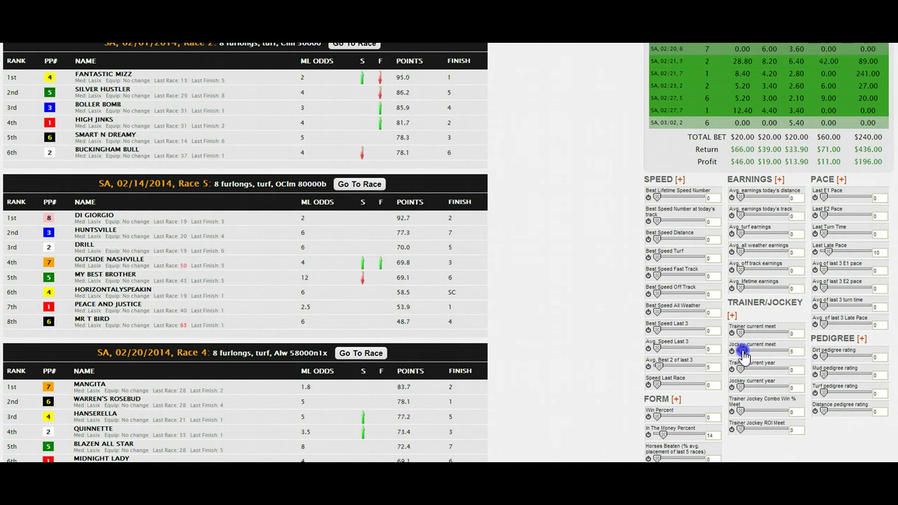
scroll(771, 334, up, 2)
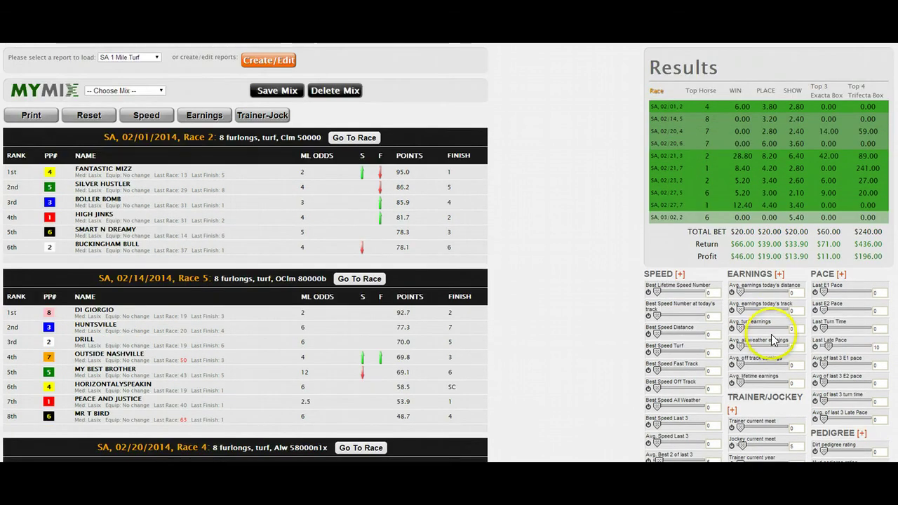
scroll(771, 334, down, 2)
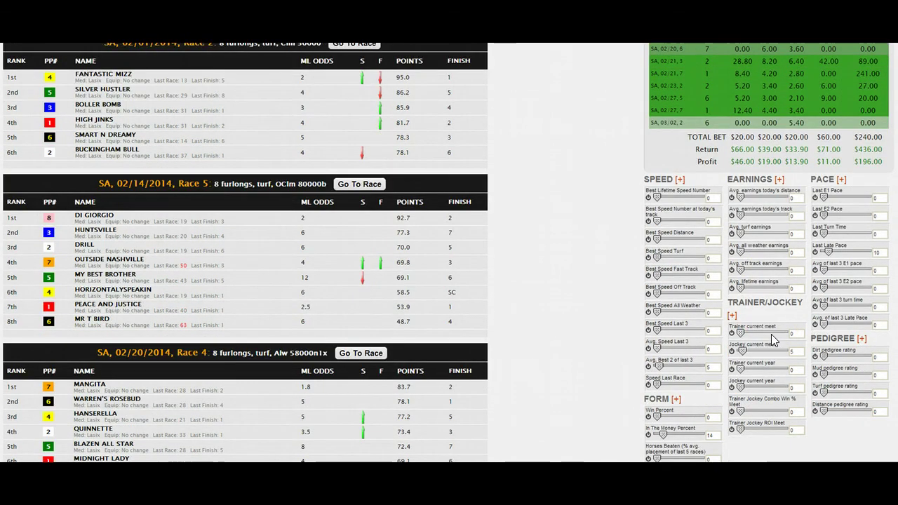
scroll(777, 335, up, 2)
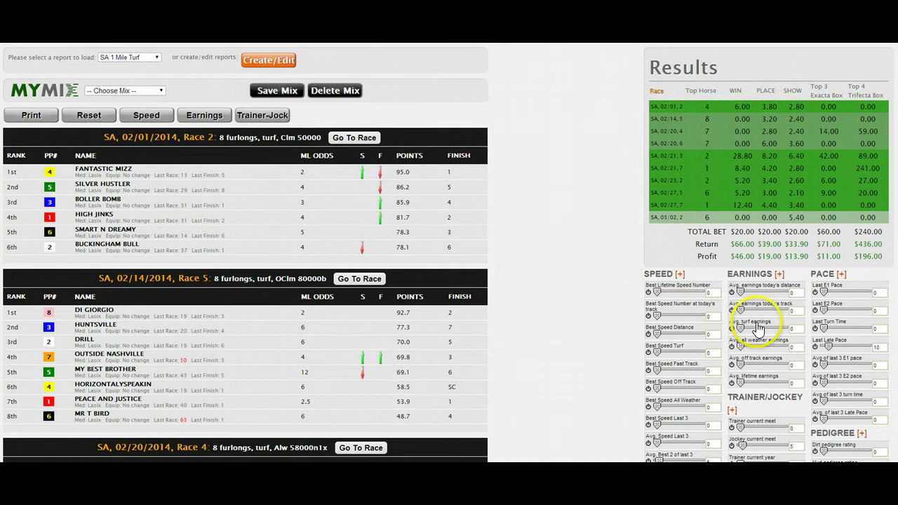
scroll(766, 330, down, 4)
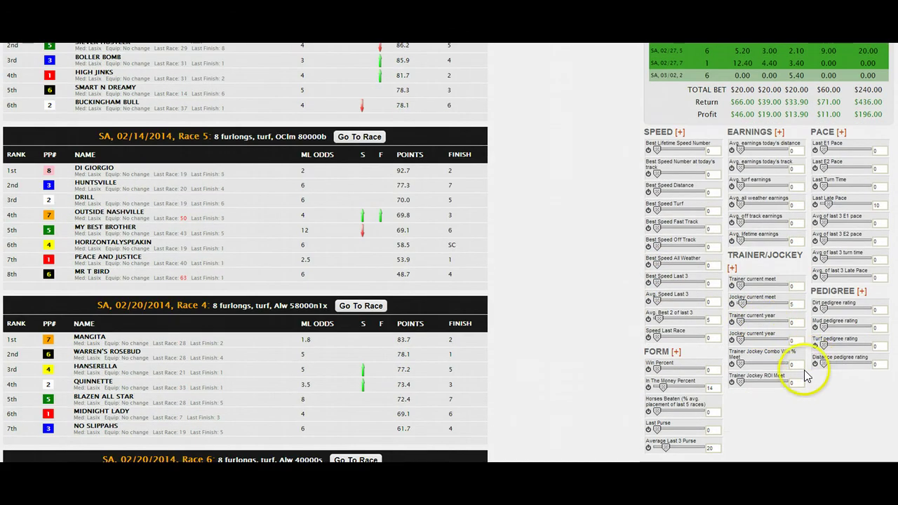
scroll(820, 371, up, 1)
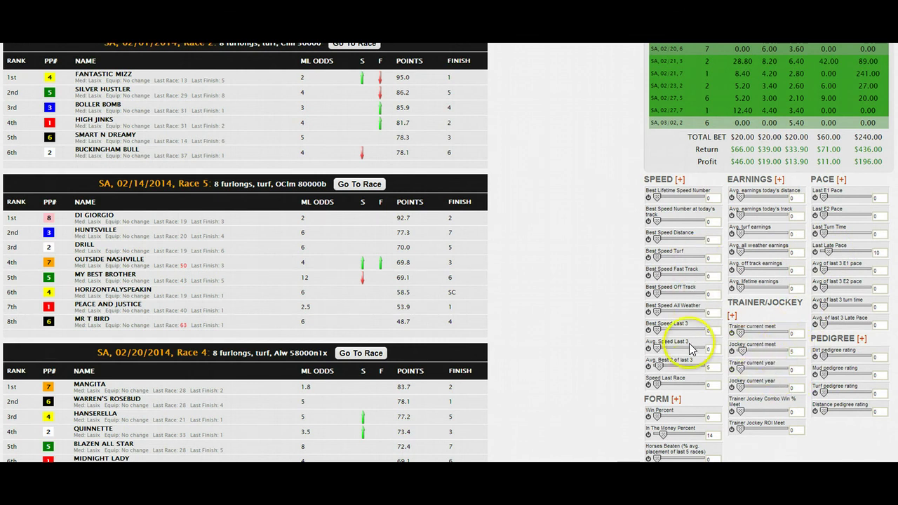
scroll(664, 370, down, 1)
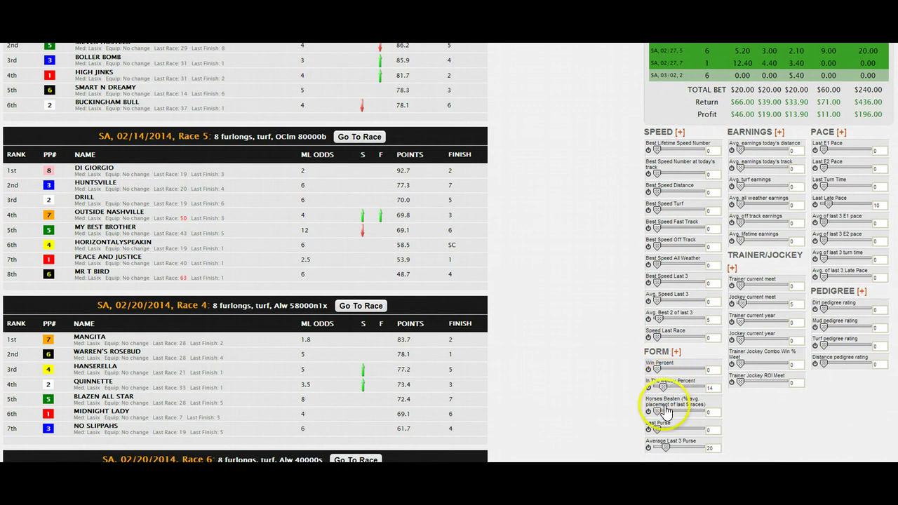
scroll(665, 449, up, 2)
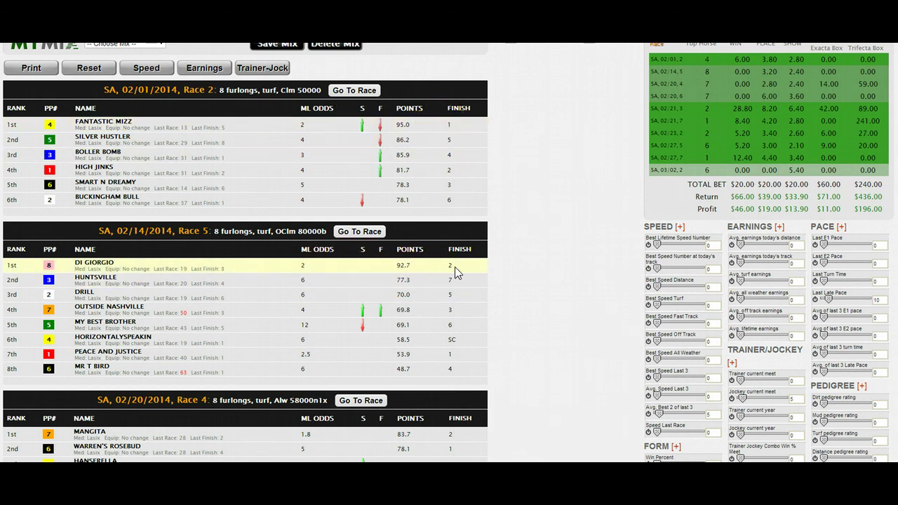
key(ctrl+plus)
key(ctrl+plus)
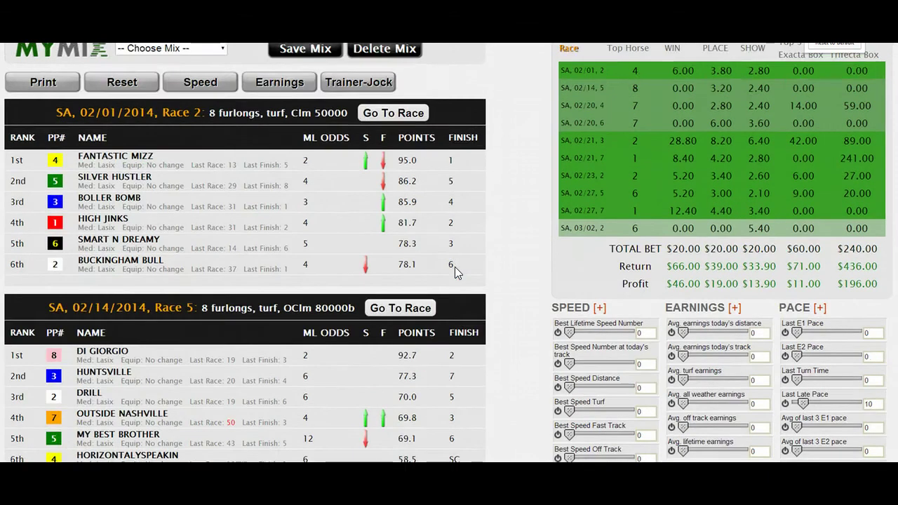
scroll(454, 272, down, 3)
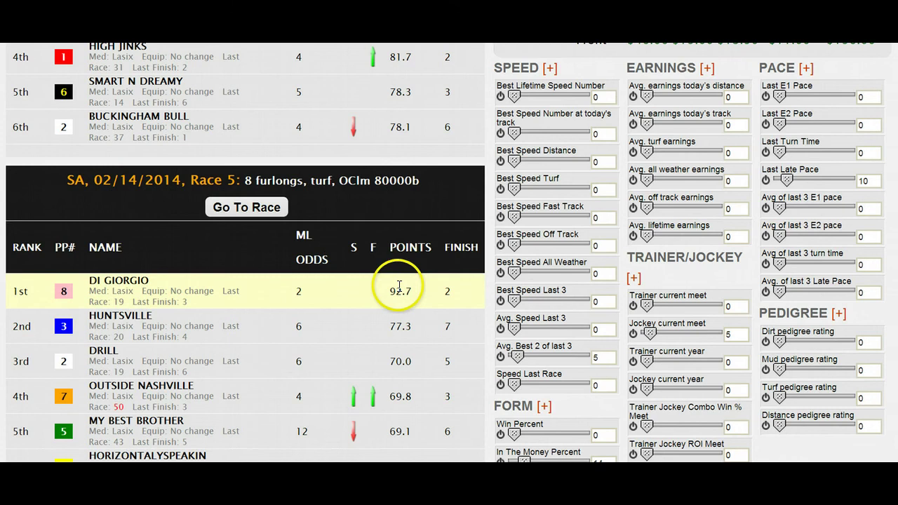
scroll(400, 290, down, 3)
scroll(399, 286, down, 6)
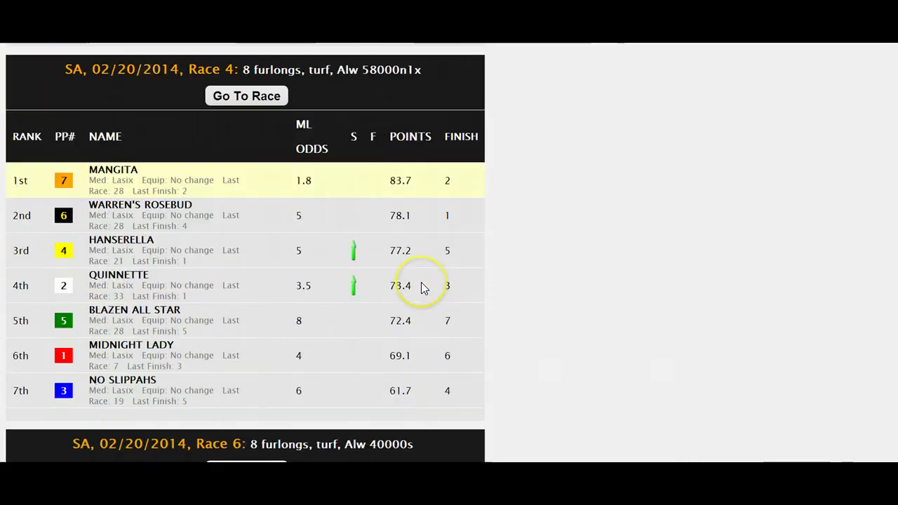
scroll(423, 288, down, 8)
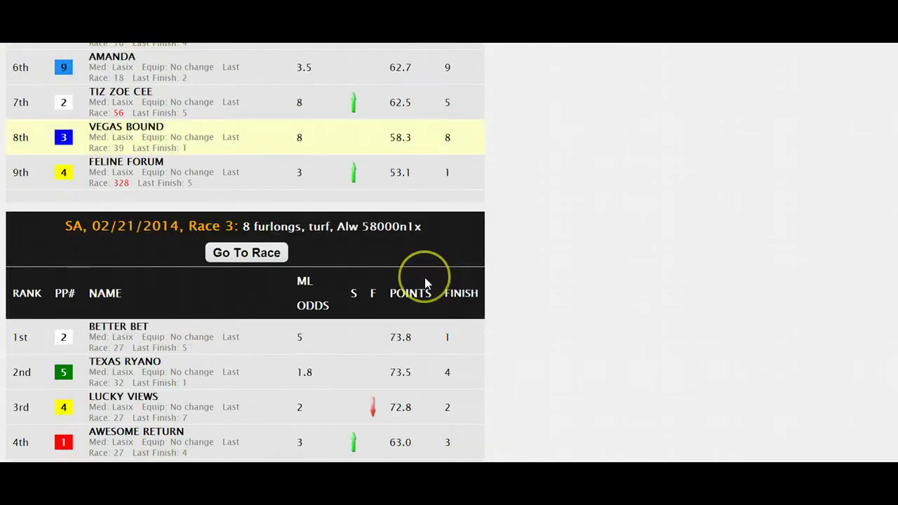
scroll(424, 260, down, 4)
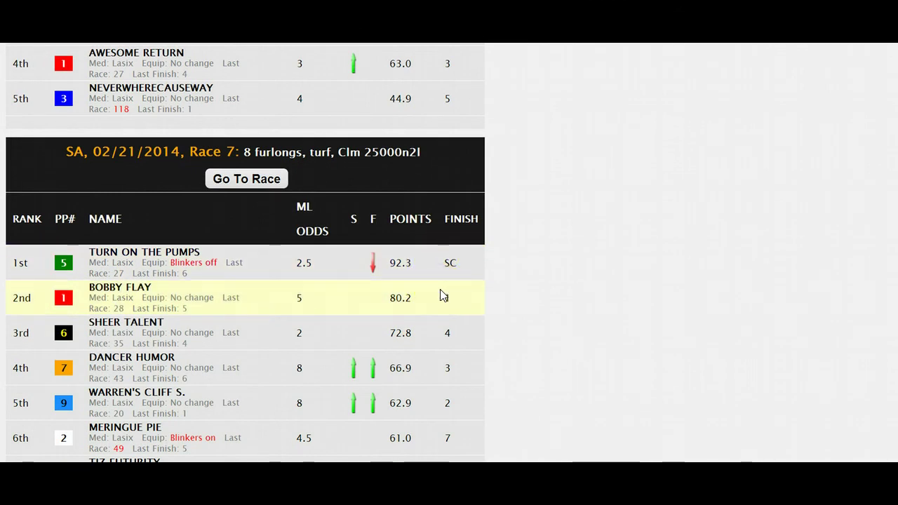
scroll(445, 297, down, 3)
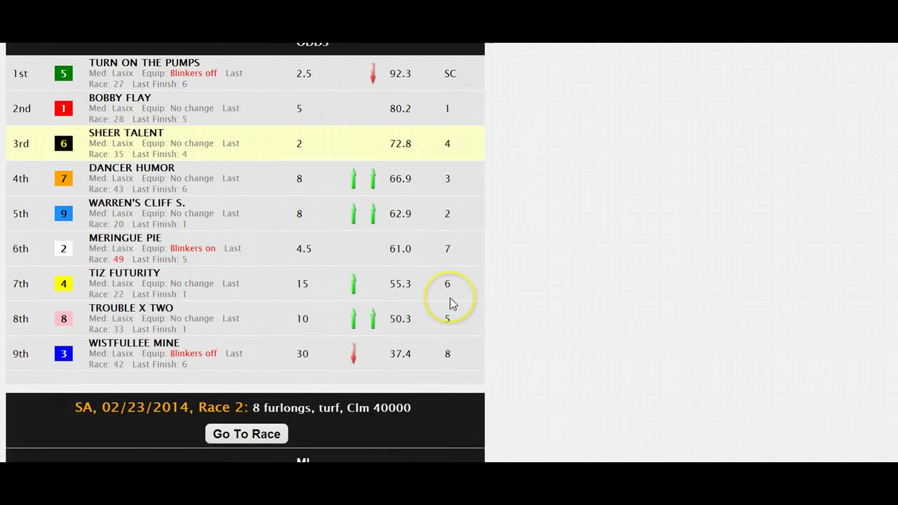
scroll(449, 298, down, 3)
scroll(449, 280, down, 2)
scroll(448, 284, up, 7)
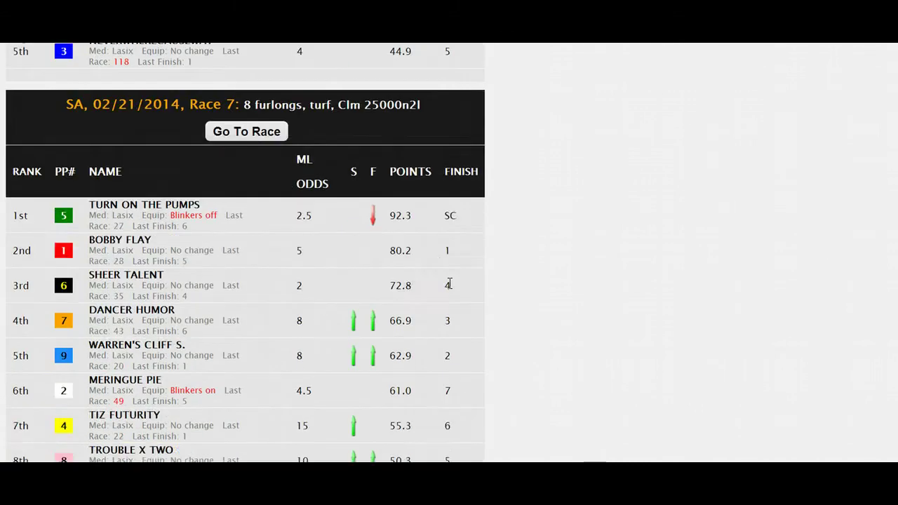
scroll(449, 284, up, 1)
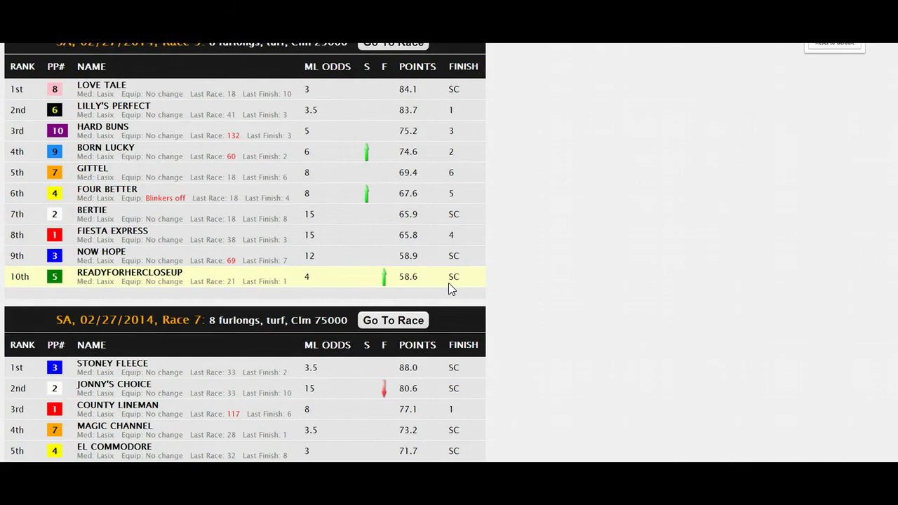
scroll(448, 283, down, 2)
scroll(430, 293, up, 20)
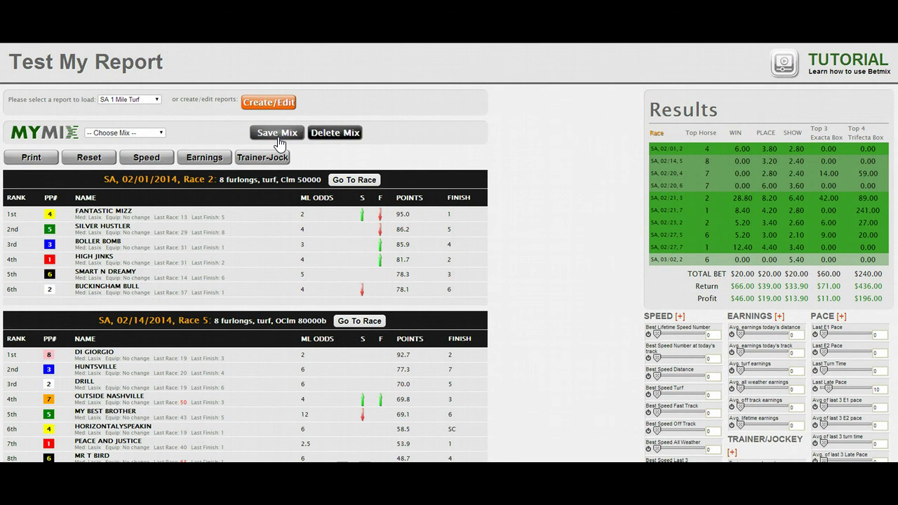
Save the current weightings as a mix named 'Santa Anita 1 Mile Turf'.
click(278, 135)
click(426, 60)
drag(427, 59, 332, 50)
text(Santa An)
text(ita)
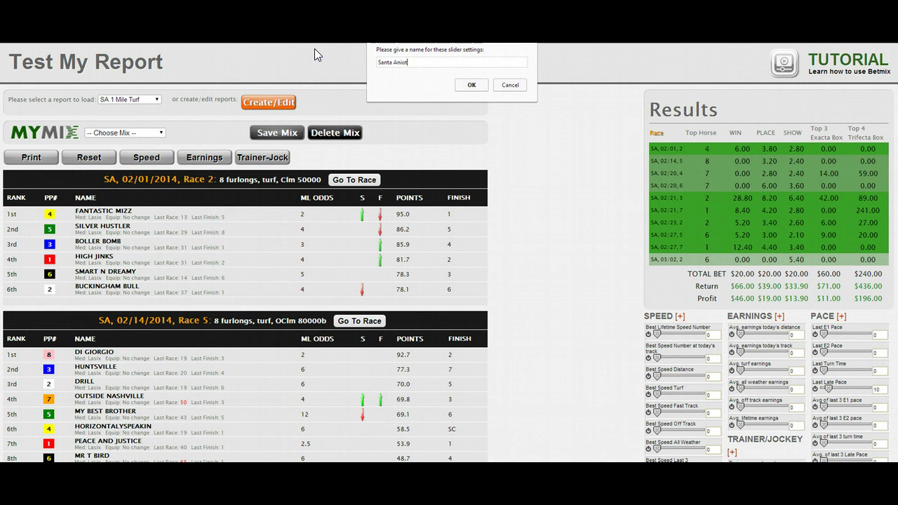
text( 1 Mile Turf)
click(462, 84)
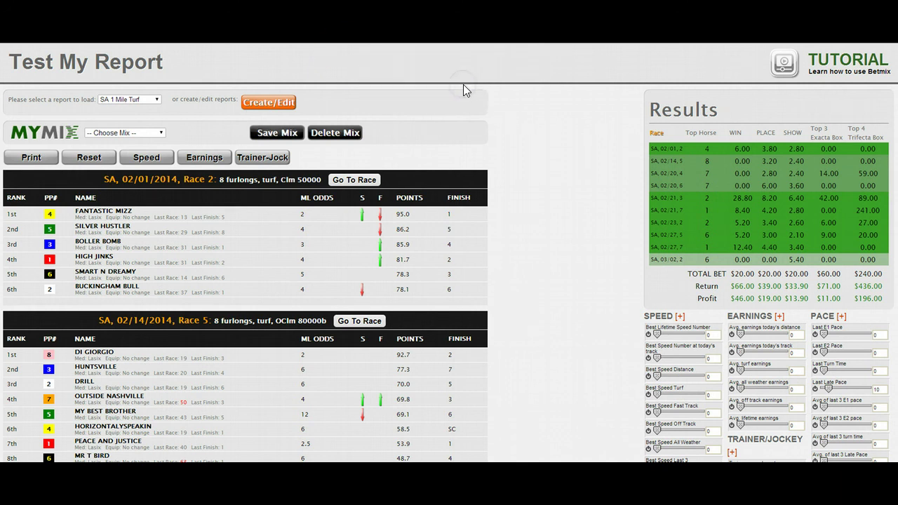
click(511, 84)
Check the saved mixes list without choosing one, then go to the Create My Report page.
click(303, 137)
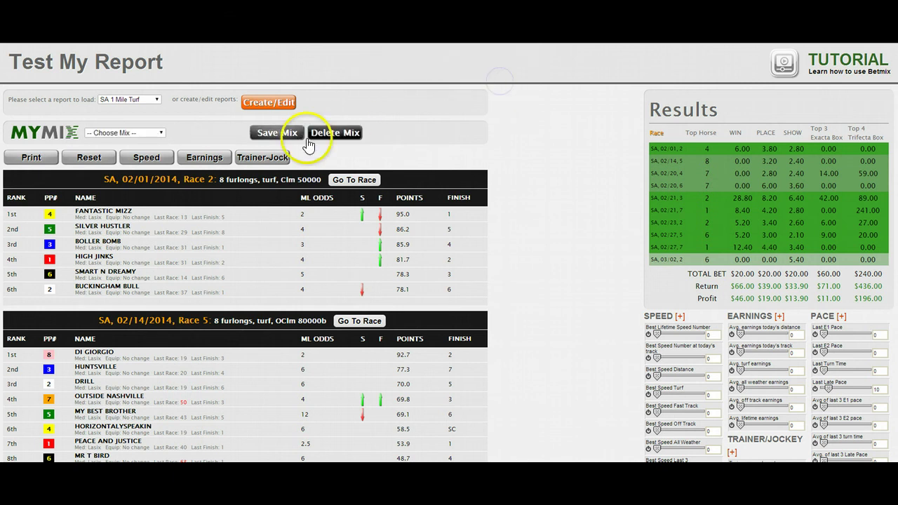
click(160, 132)
scroll(163, 172, down, 1)
drag(167, 175, 173, 128)
click(191, 126)
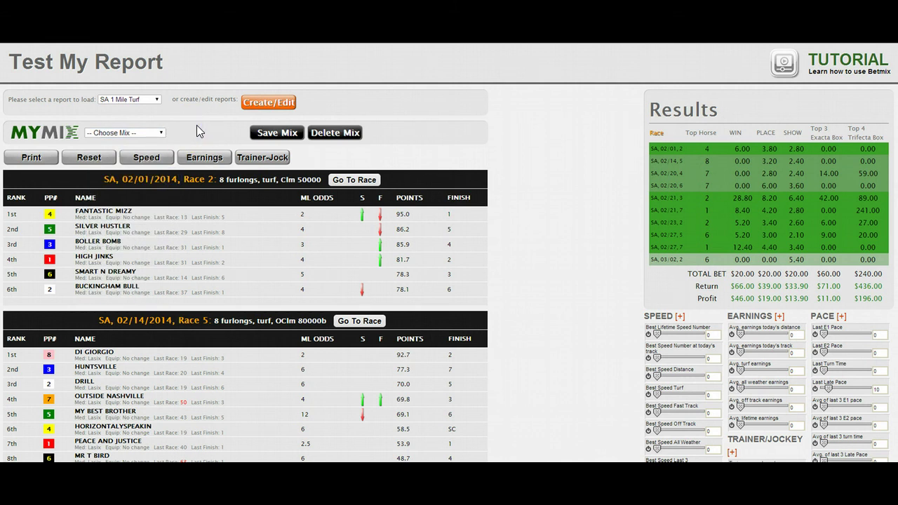
click(263, 113)
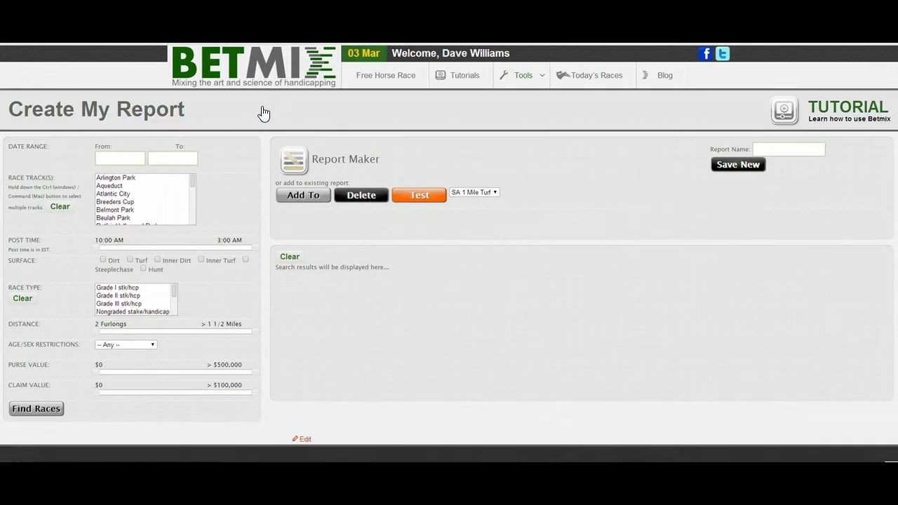
Delete SA 02/01/2014 Race 2 from the SA 1 Mile Turf report, leaving nine races.
drag(378, 236, 474, 236)
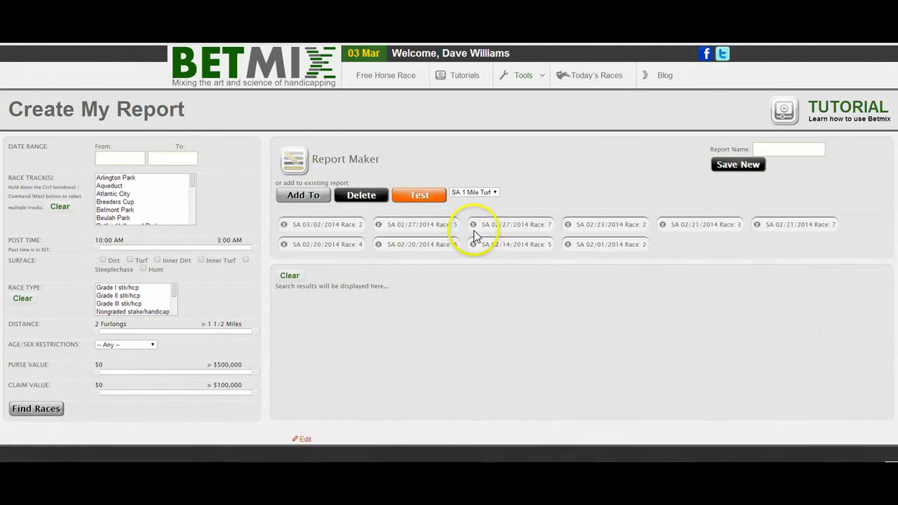
click(568, 244)
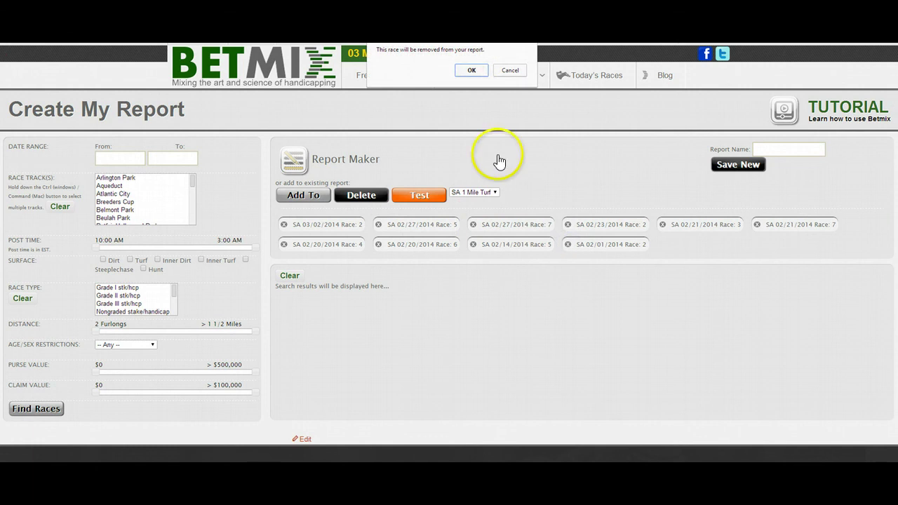
click(472, 70)
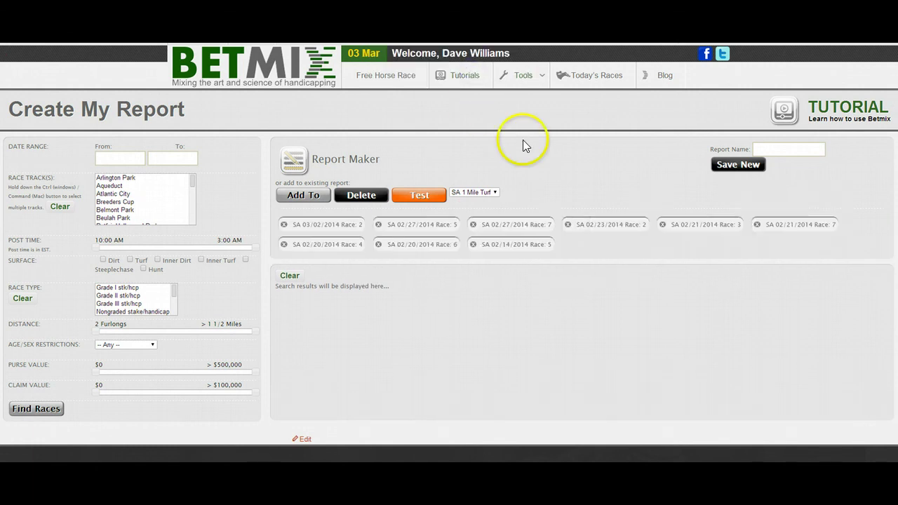
scroll(516, 210, down, 1)
scroll(499, 294, up, 1)
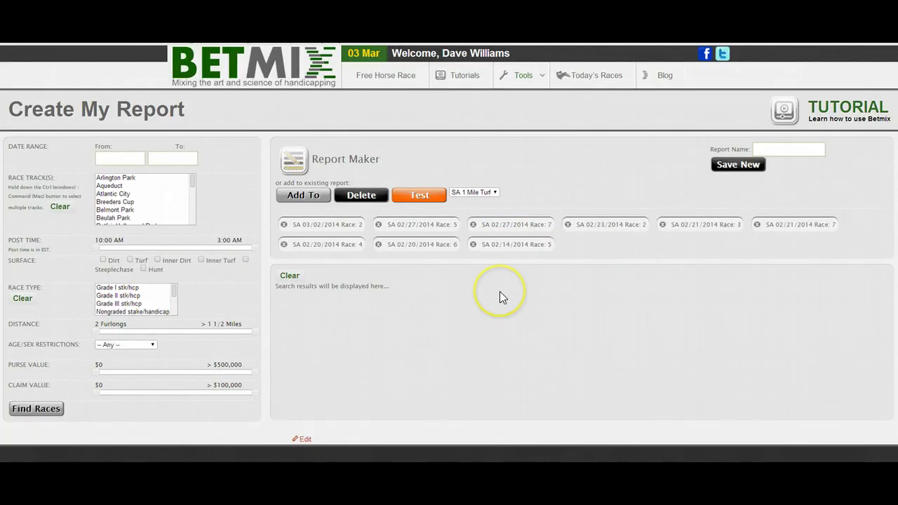